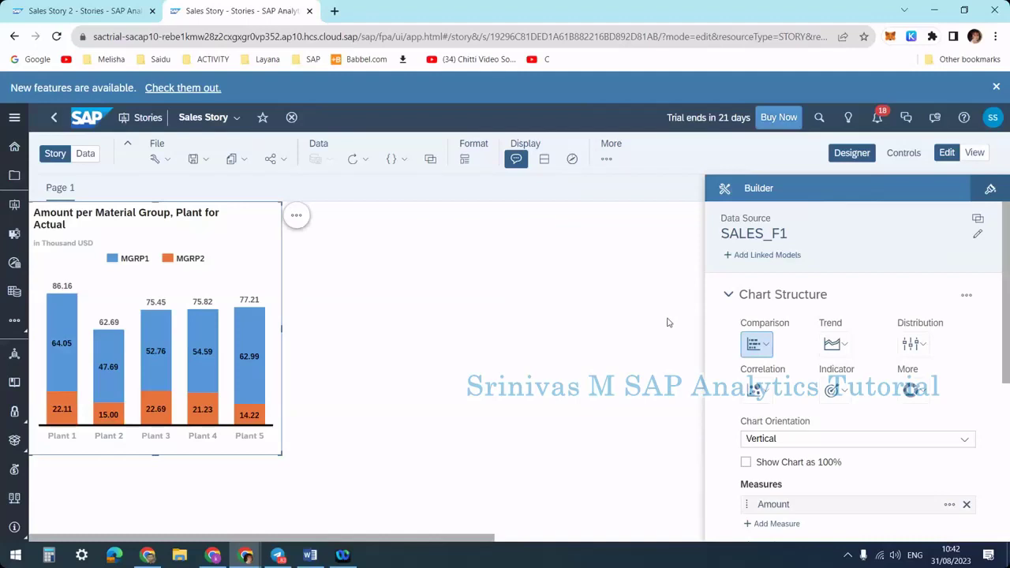
Insert a new empty chart on Page 1 next to the existing bar chart.
{"action": "left_click", "coordinate": [849, 395]}
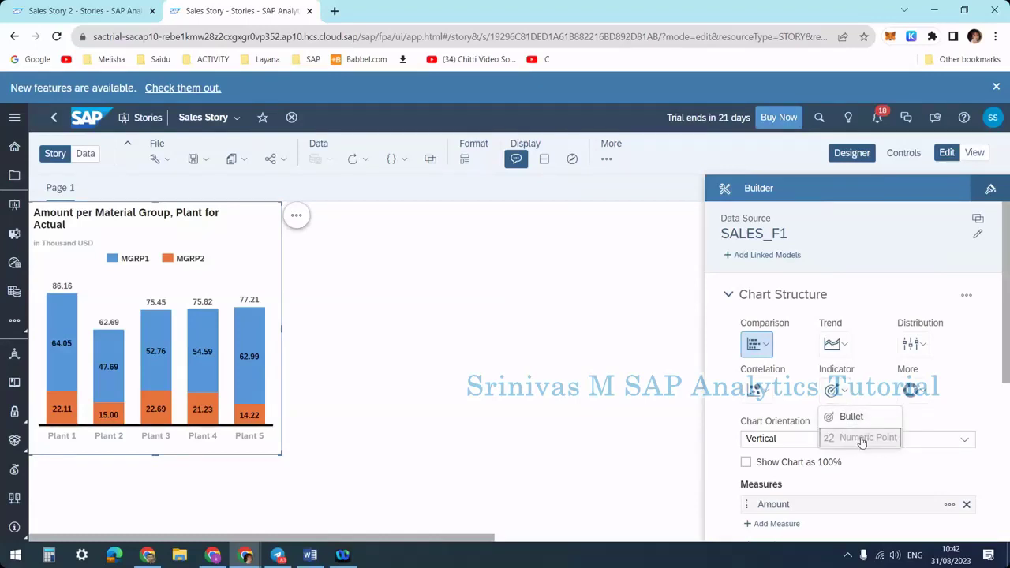
{"action": "left_click", "coordinate": [536, 331]}
{"action": "left_click", "coordinate": [606, 159]}
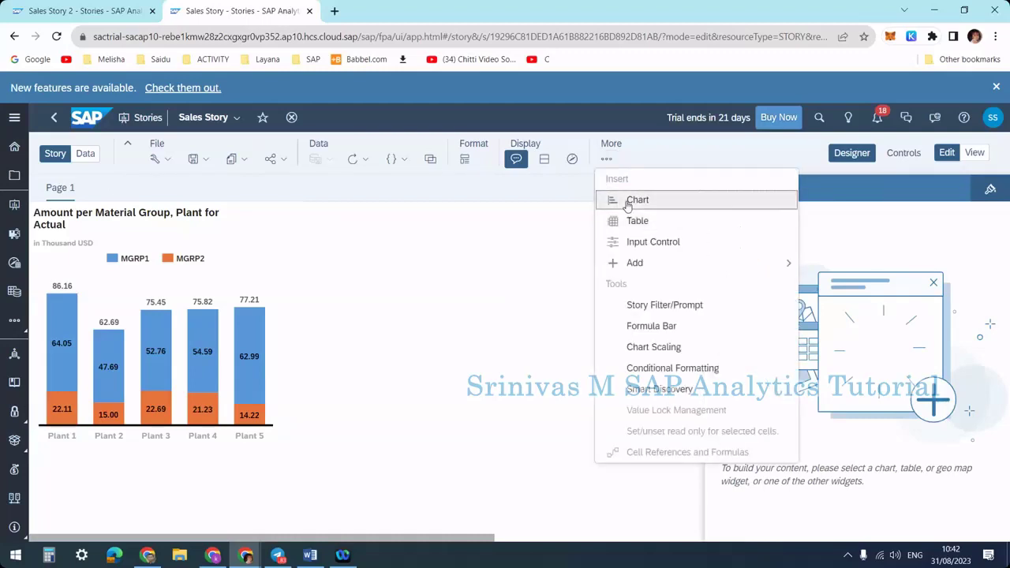
{"action": "left_click", "coordinate": [628, 205]}
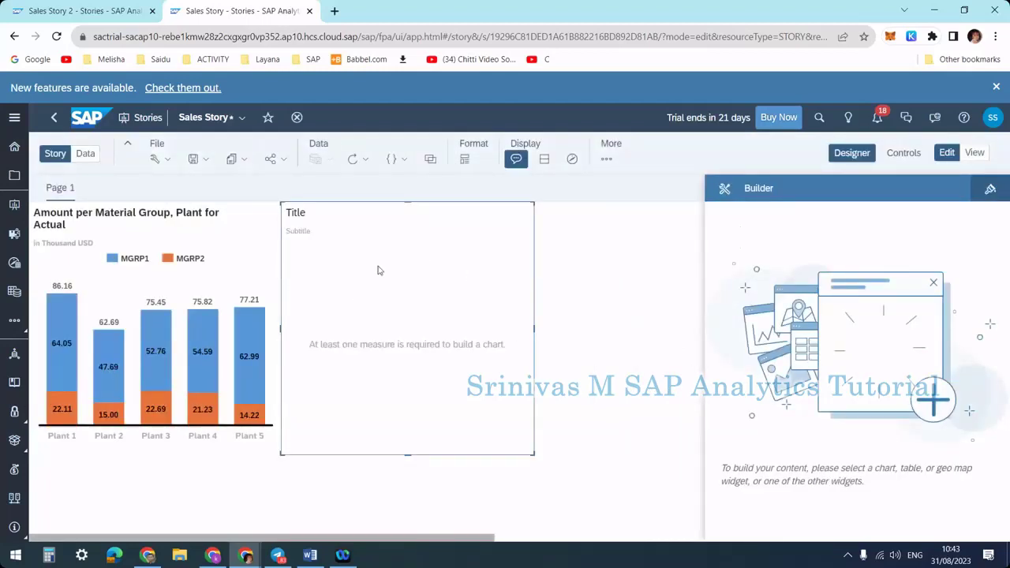
{"action": "scroll", "coordinate": [840, 470], "scroll_direction": "down", "scroll_amount": 2}
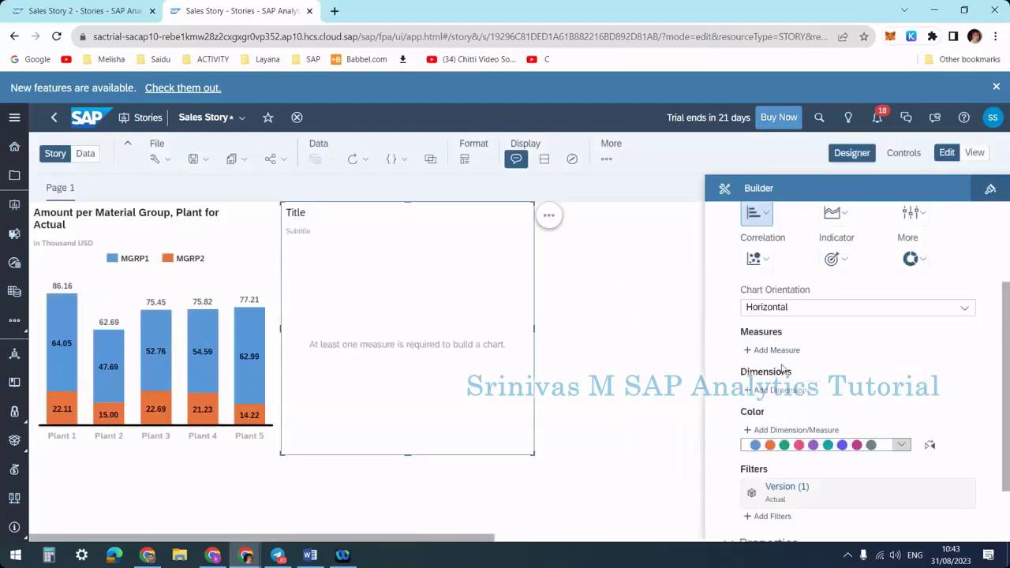
{"action": "left_click", "coordinate": [843, 267]}
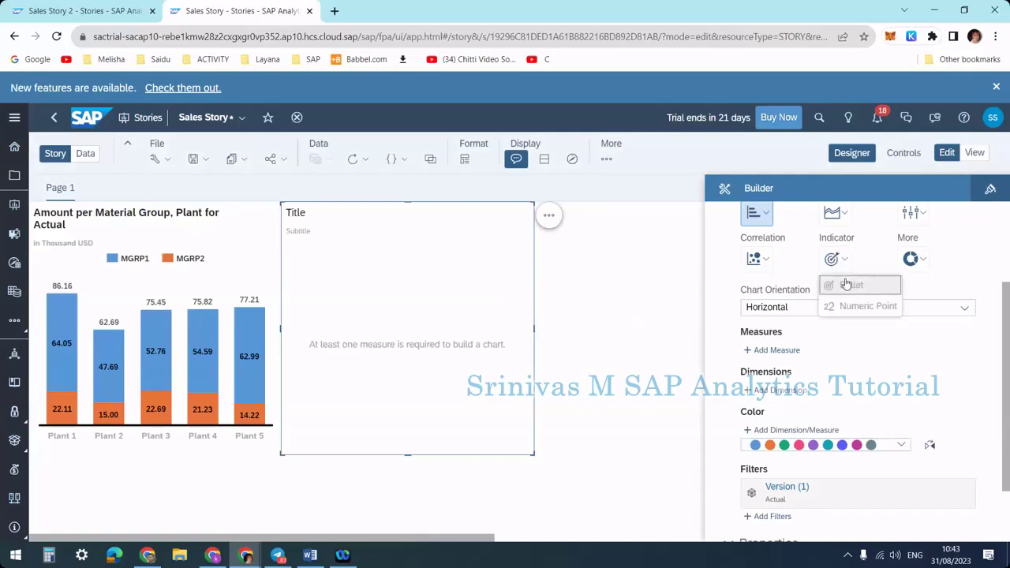
{"action": "left_click", "coordinate": [459, 302]}
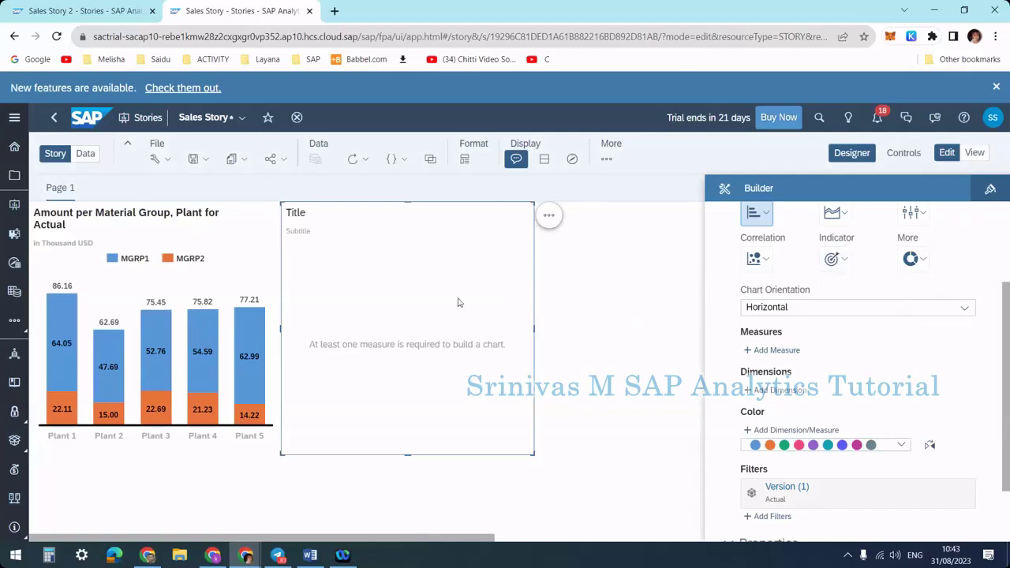
{"action": "left_click", "coordinate": [760, 352]}
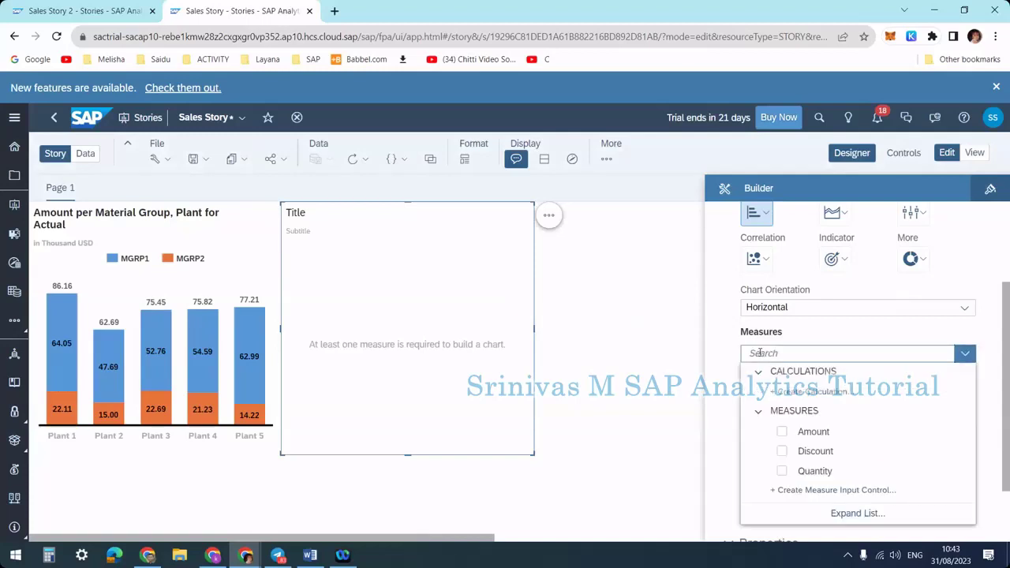
Add Quantity as the new chart's measure, giving a Quantity for Actual bar of 18,948.000.
{"action": "left_click", "coordinate": [782, 472]}
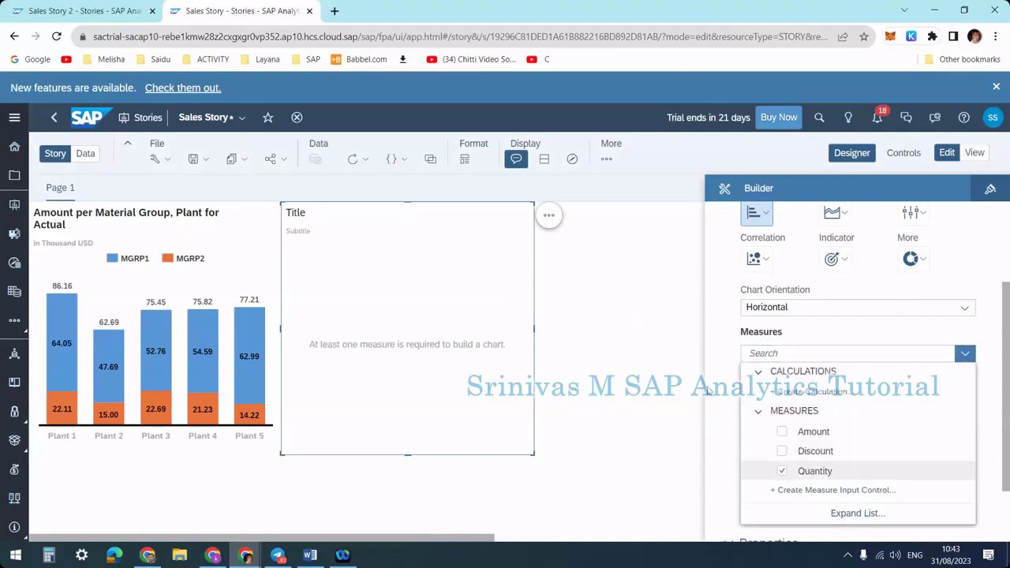
{"action": "left_click", "coordinate": [718, 324]}
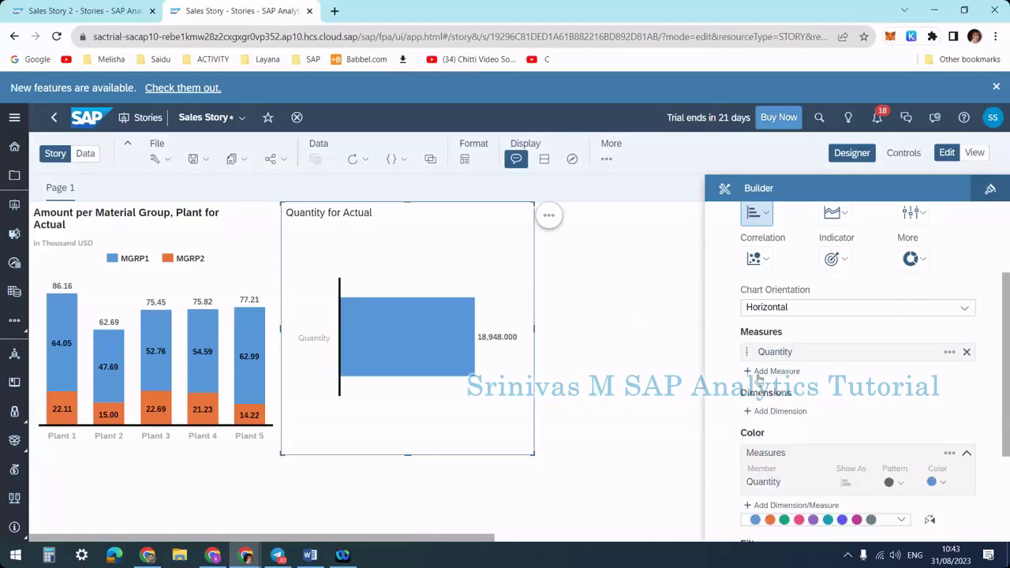
{"action": "mouse_move", "coordinate": [455, 343]}
{"action": "scroll", "coordinate": [785, 408], "scroll_direction": "down", "scroll_amount": 1}
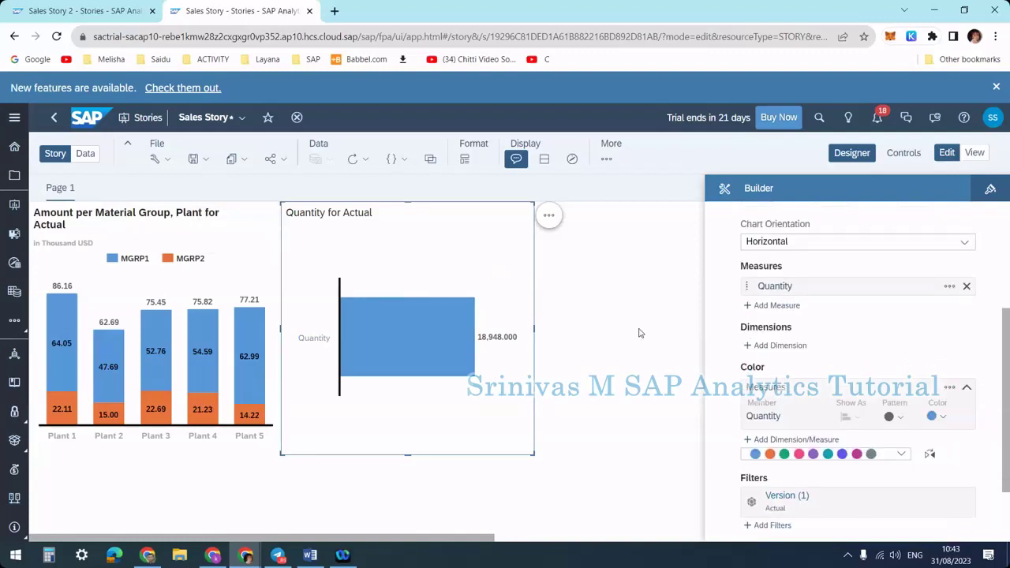
{"action": "scroll", "coordinate": [790, 327], "scroll_direction": "up", "scroll_amount": 3}
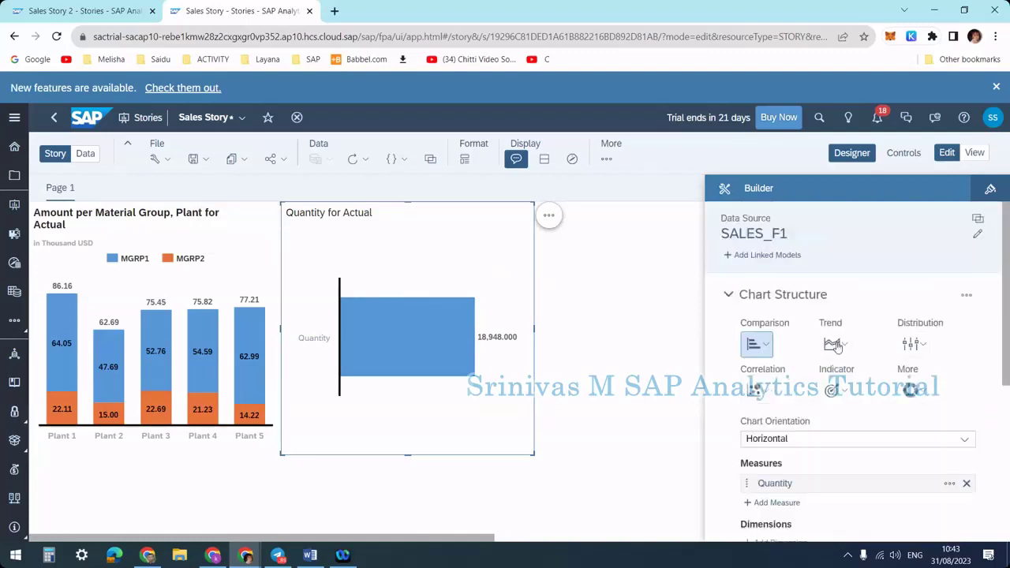
Switch the chart to an Indicator Numeric Point and shorten its box.
{"action": "left_click", "coordinate": [834, 389]}
{"action": "left_click", "coordinate": [855, 438]}
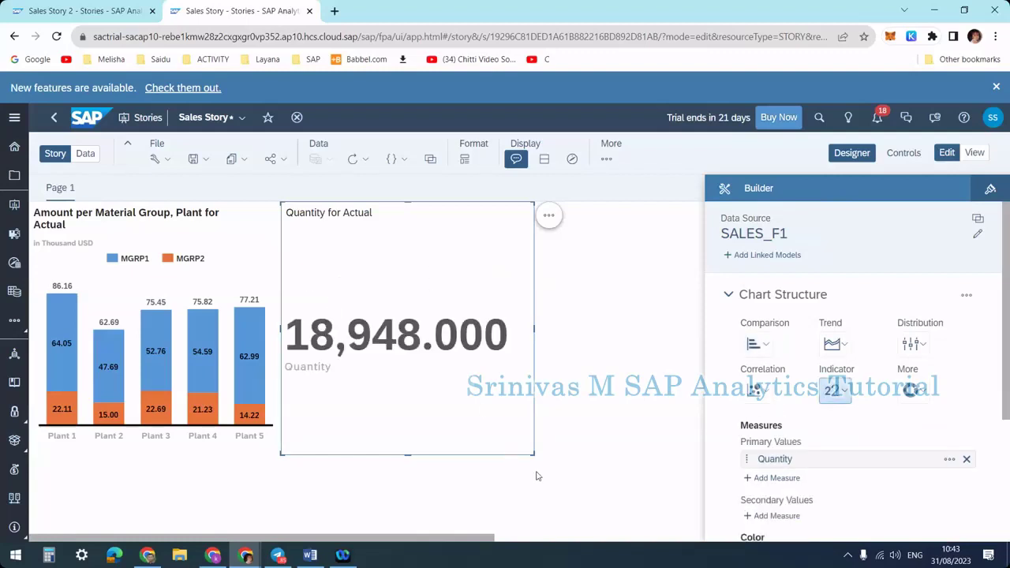
{"action": "left_click_drag", "start_coordinate": [535, 456], "coordinate": [528, 367]}
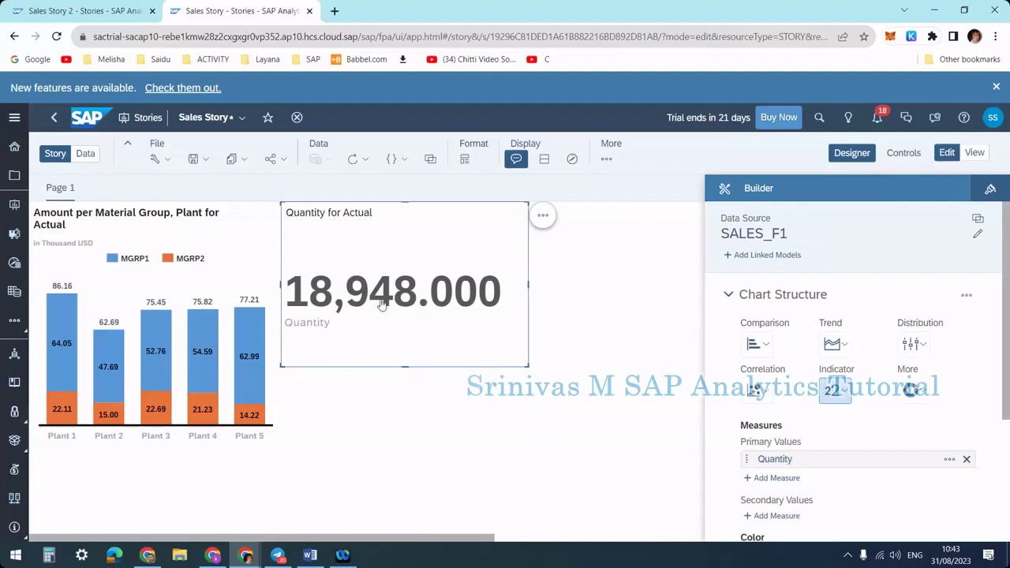
Format the Quantity number with Thousand scale and 2 decimal places.
{"action": "left_click", "coordinate": [991, 188]}
{"action": "scroll", "coordinate": [822, 416], "scroll_direction": "down", "scroll_amount": 5}
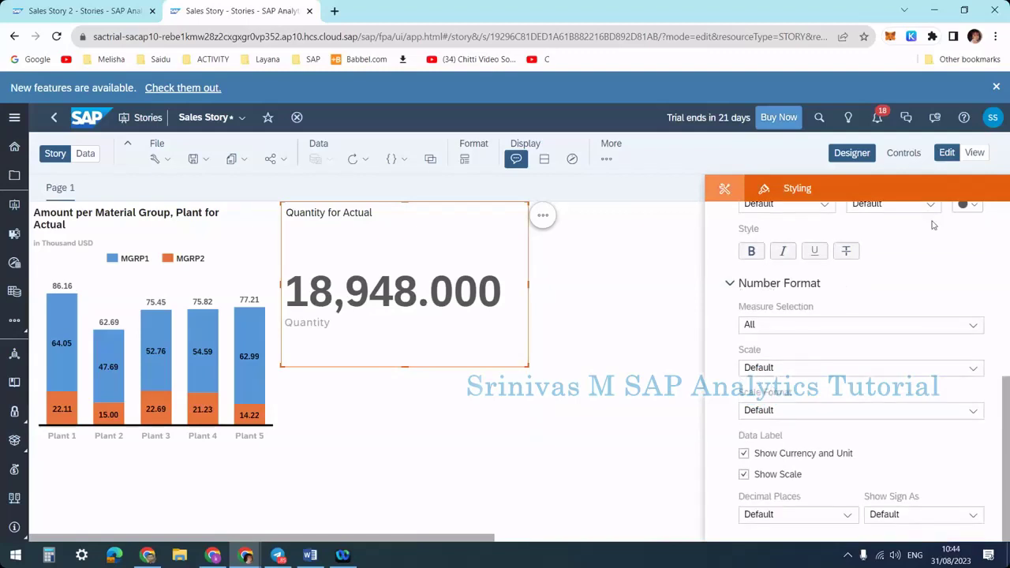
{"action": "left_click", "coordinate": [774, 368]}
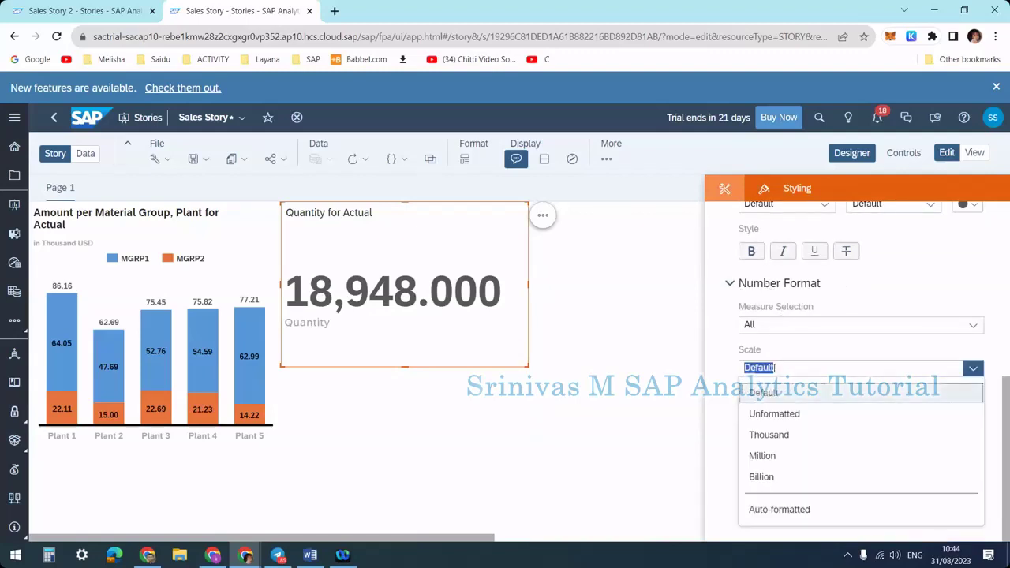
{"action": "left_click", "coordinate": [769, 435]}
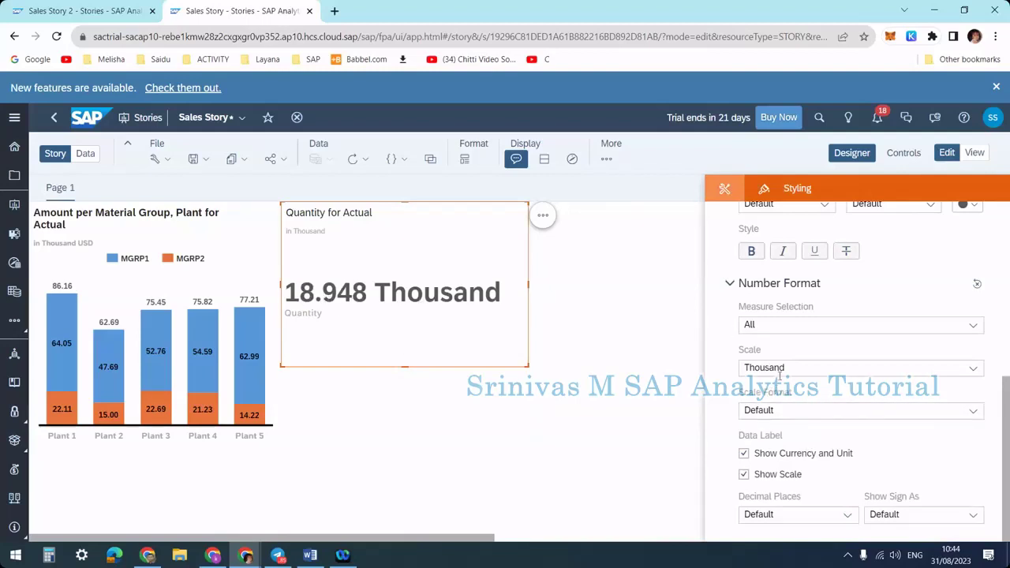
{"action": "left_click", "coordinate": [797, 414]}
{"action": "left_click", "coordinate": [820, 401]}
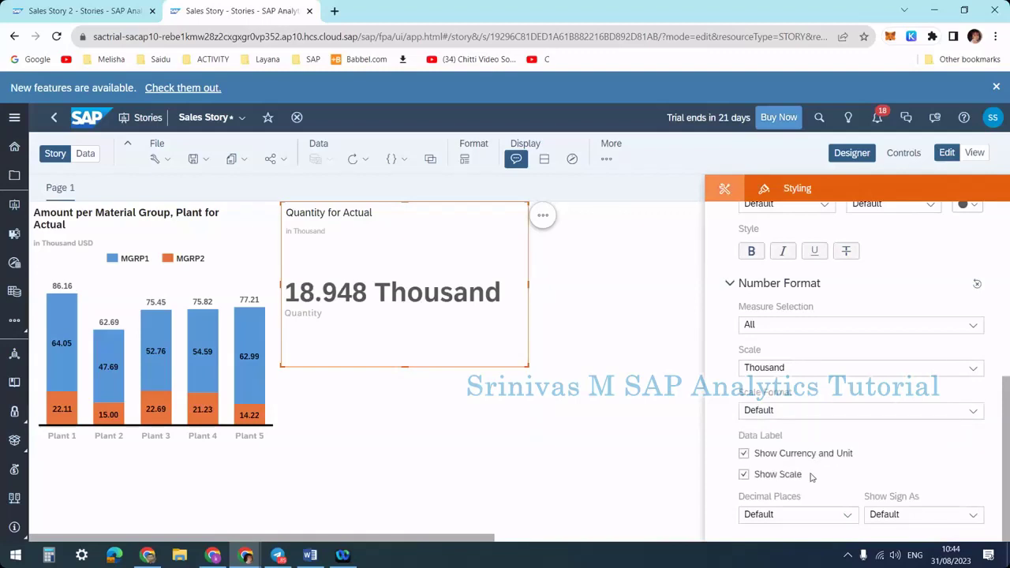
{"action": "left_click", "coordinate": [795, 514]}
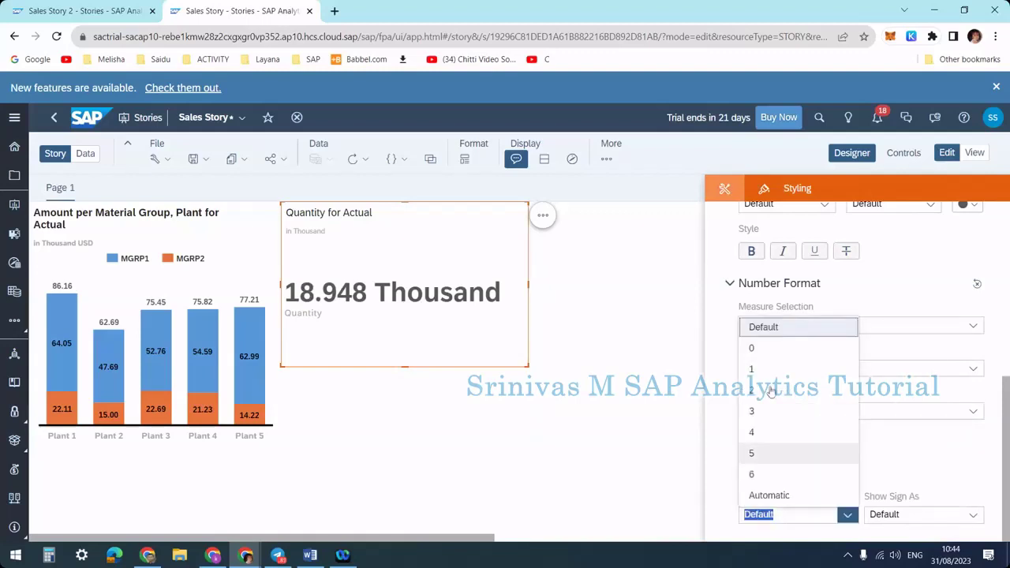
{"action": "left_click", "coordinate": [758, 391]}
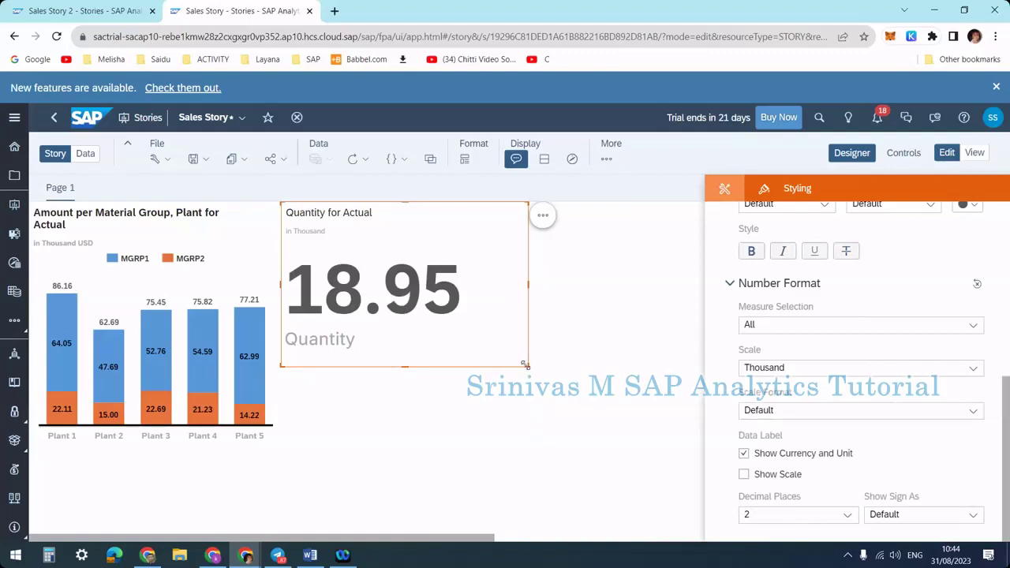
Drag the 18.95 tile's corner inward to shrink it.
{"action": "left_click_drag", "start_coordinate": [521, 361], "coordinate": [492, 330]}
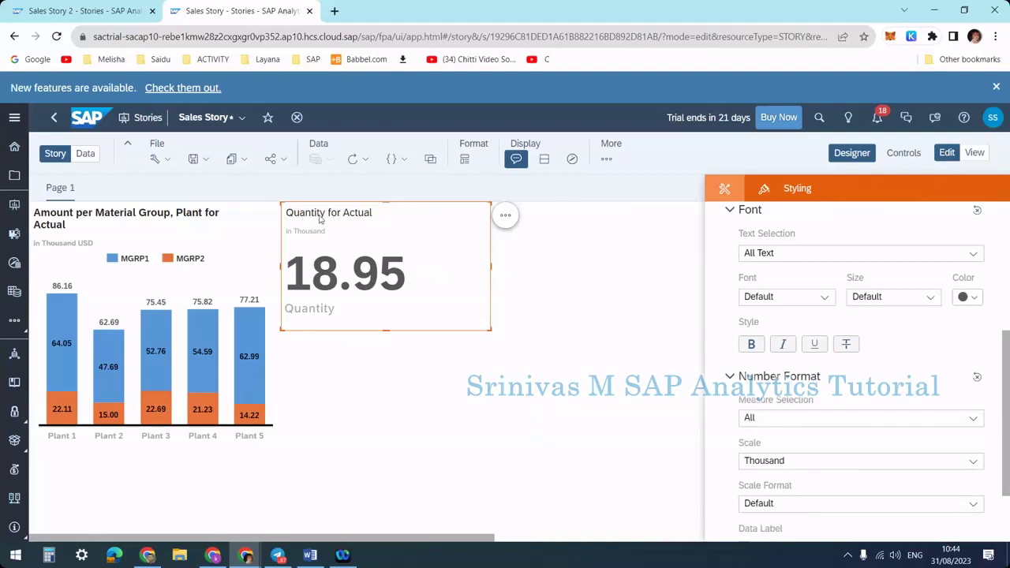
{"action": "scroll", "coordinate": [754, 408], "scroll_direction": "up", "scroll_amount": 3}
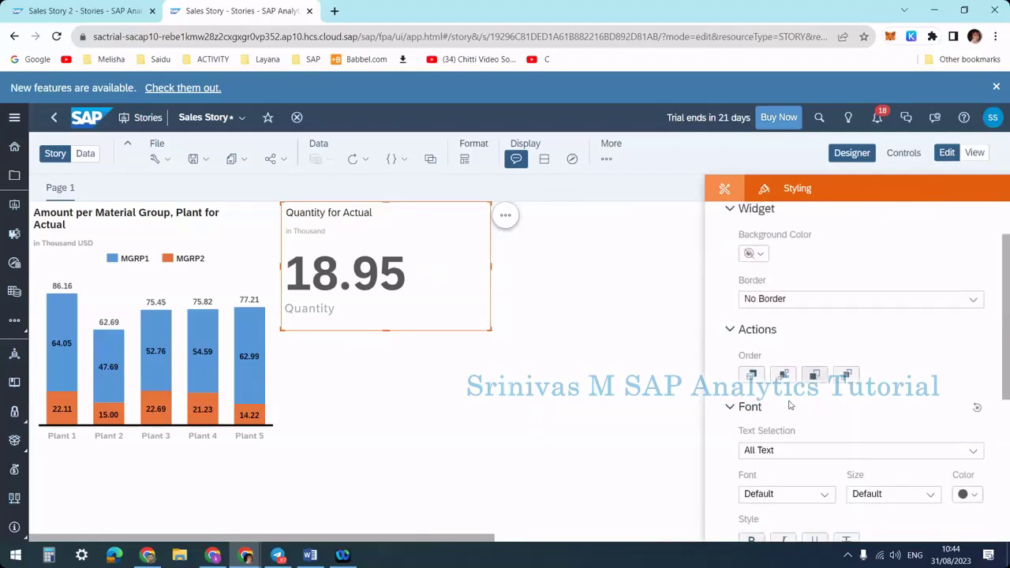
{"action": "scroll", "coordinate": [754, 407], "scroll_direction": "down", "scroll_amount": 1}
{"action": "scroll", "coordinate": [769, 395], "scroll_direction": "up", "scroll_amount": 3}
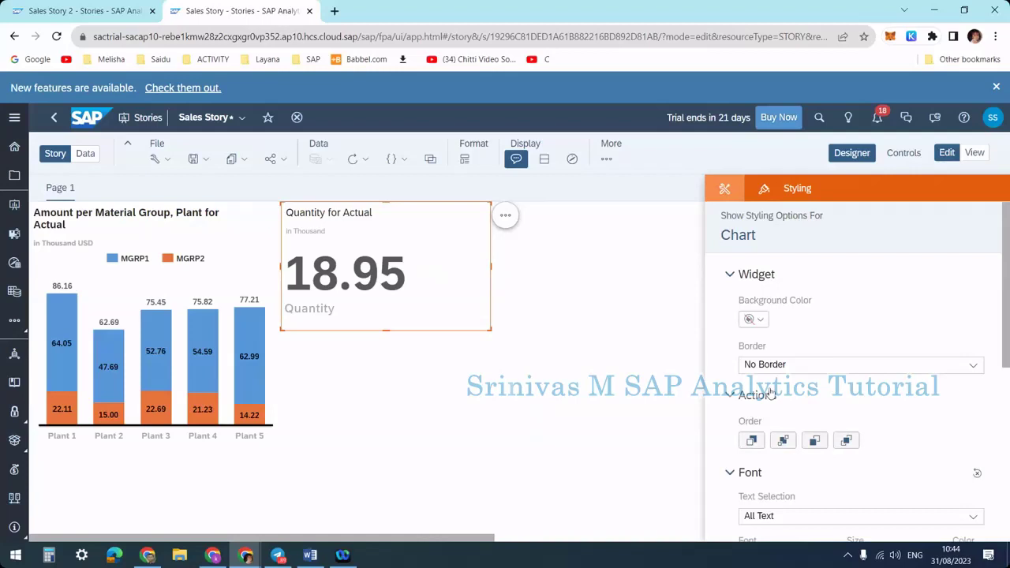
{"action": "scroll", "coordinate": [776, 354], "scroll_direction": "down", "scroll_amount": 4}
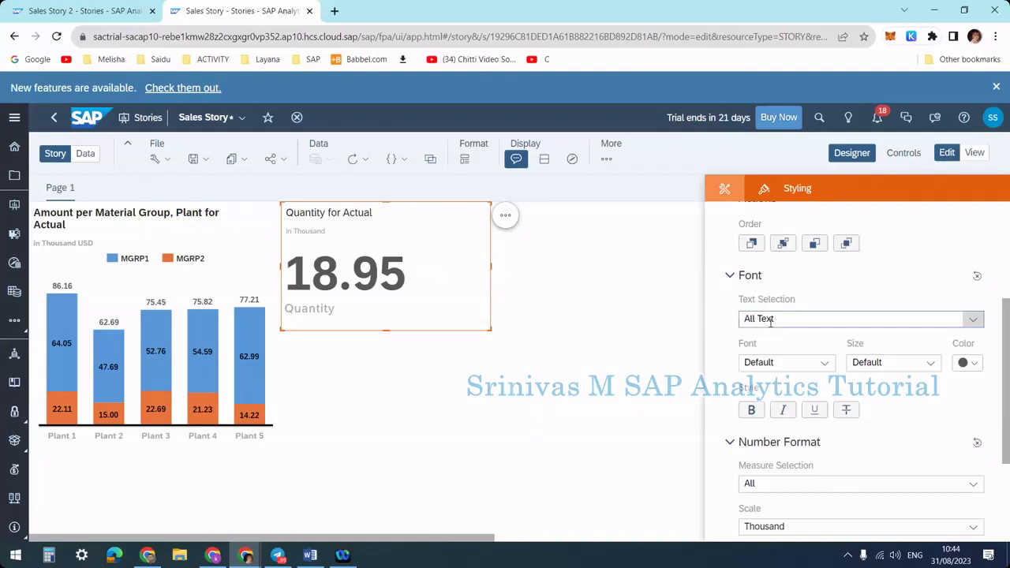
{"action": "left_click", "coordinate": [775, 321]}
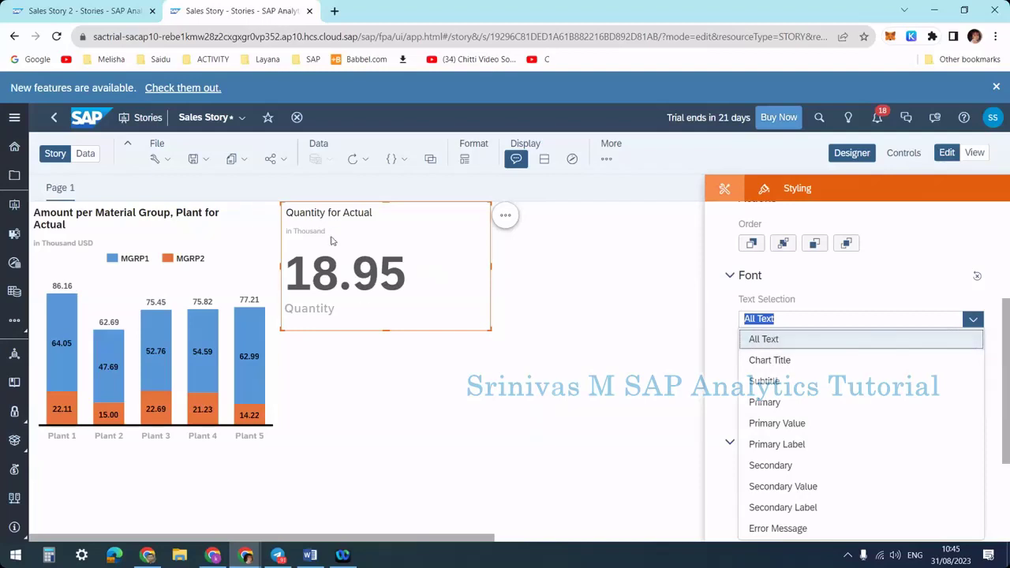
Bold the Chart Title and the In Thousand subtitle.
{"action": "left_click", "coordinate": [764, 361]}
{"action": "left_click", "coordinate": [752, 410]}
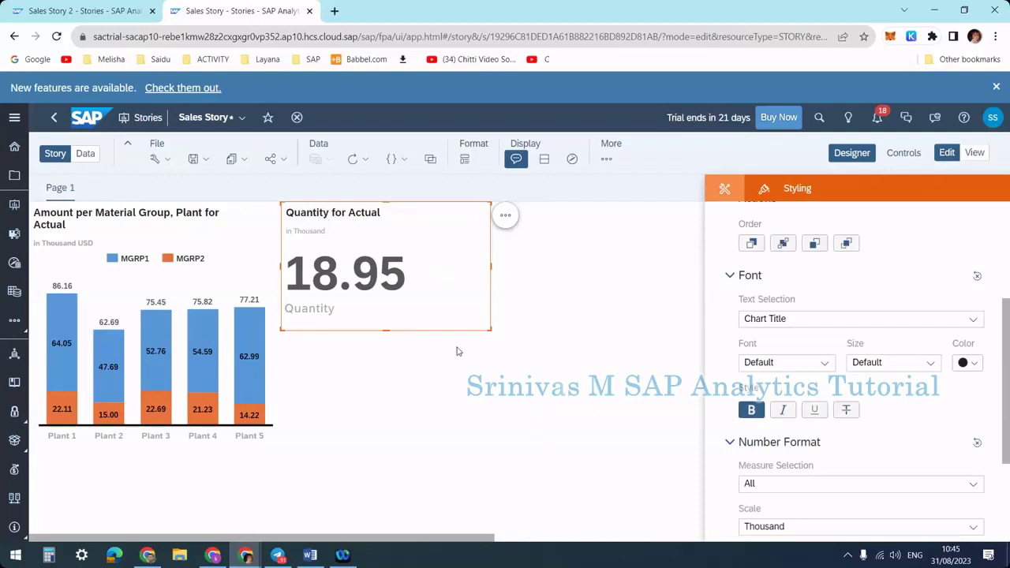
{"action": "left_click", "coordinate": [810, 320]}
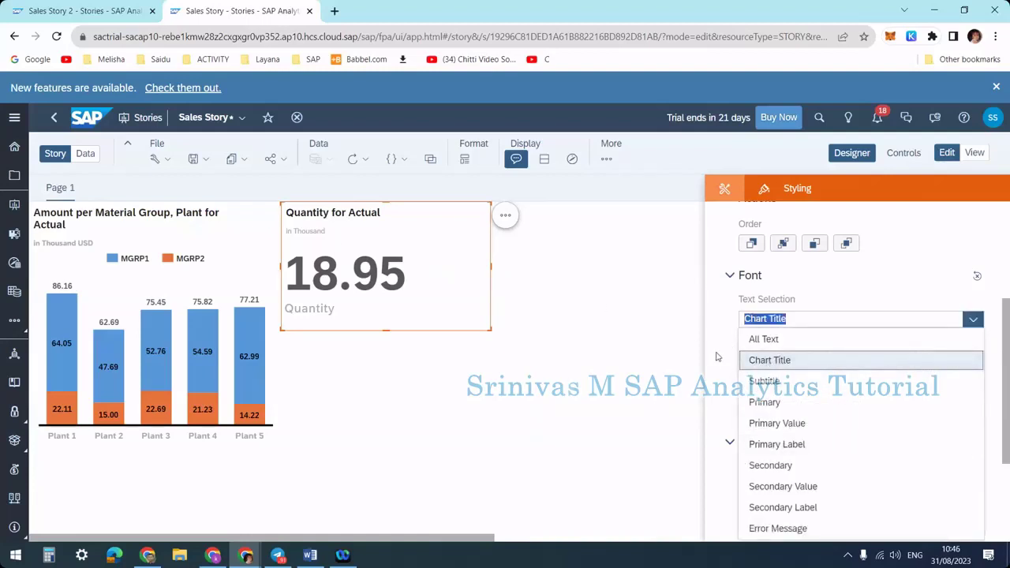
{"action": "left_click", "coordinate": [769, 364]}
{"action": "left_click", "coordinate": [752, 409]}
{"action": "left_click", "coordinate": [763, 317]}
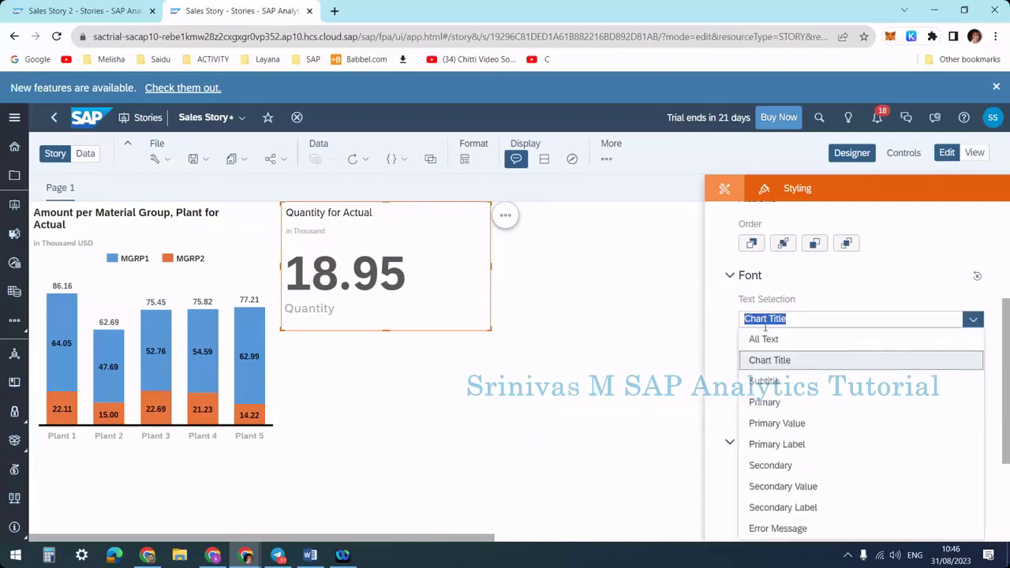
{"action": "left_click", "coordinate": [776, 383]}
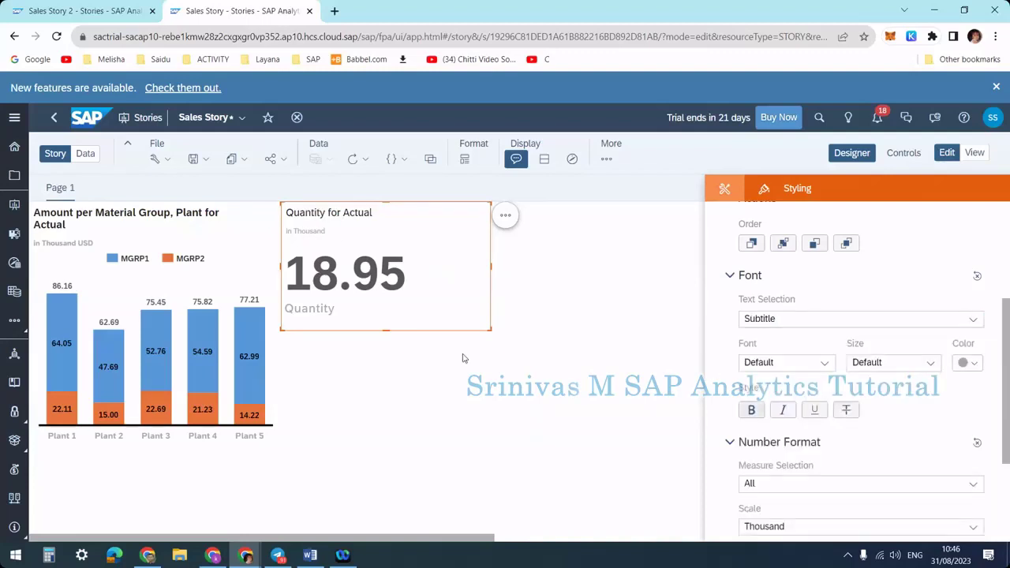
{"action": "left_click", "coordinate": [752, 412]}
Make the 18.95 Primary Value bold without italic.
{"action": "left_click", "coordinate": [757, 322]}
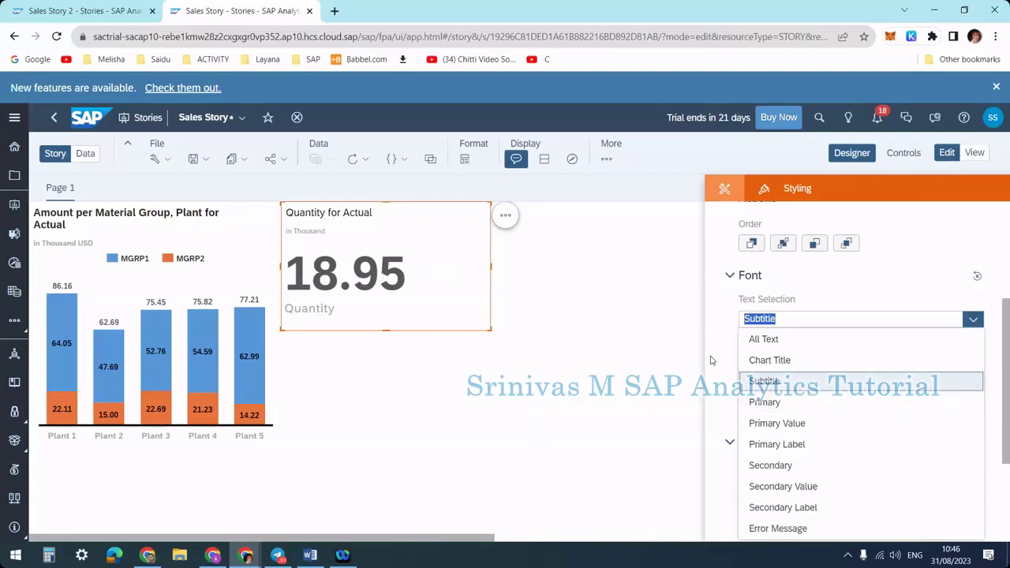
{"action": "left_click", "coordinate": [764, 403]}
{"action": "left_click", "coordinate": [782, 411]}
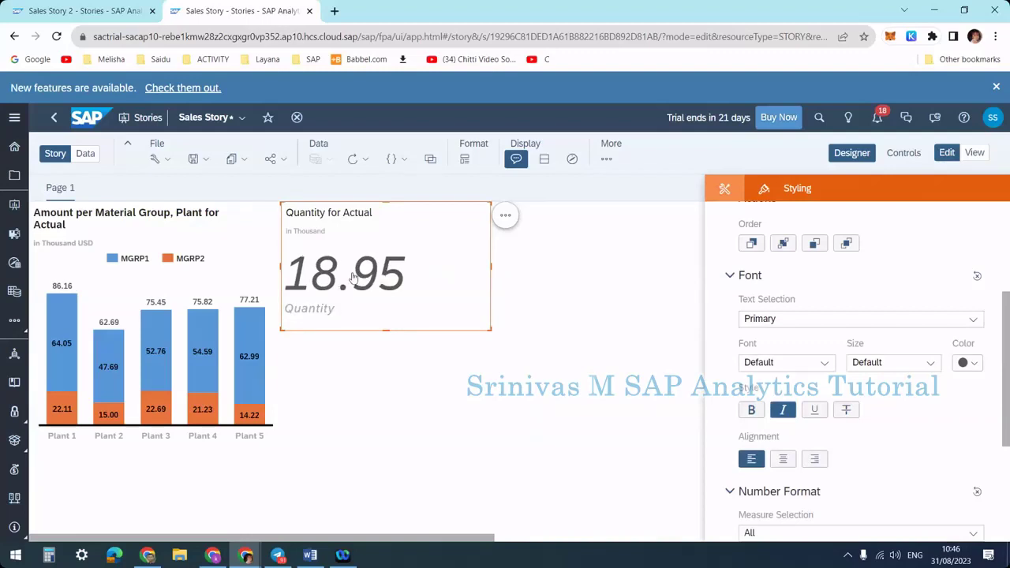
{"action": "left_click", "coordinate": [751, 410]}
{"action": "left_click", "coordinate": [783, 410]}
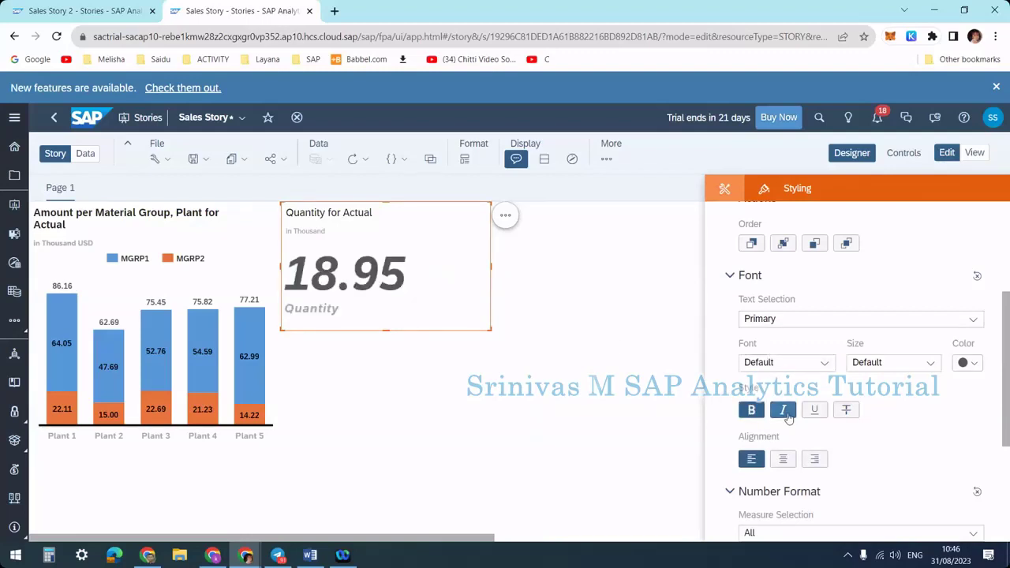
{"action": "left_click", "coordinate": [789, 319]}
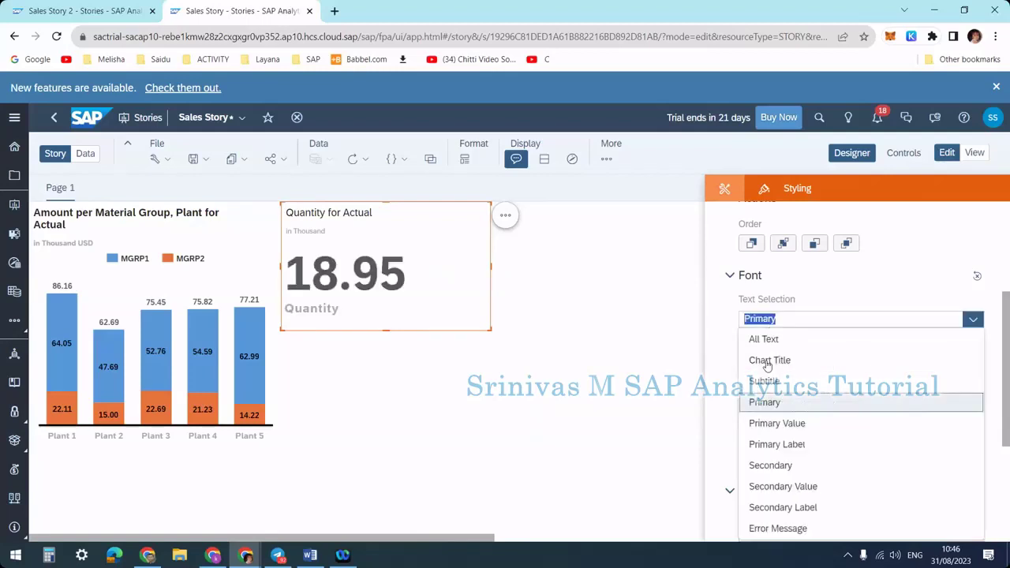
{"action": "left_click", "coordinate": [770, 423]}
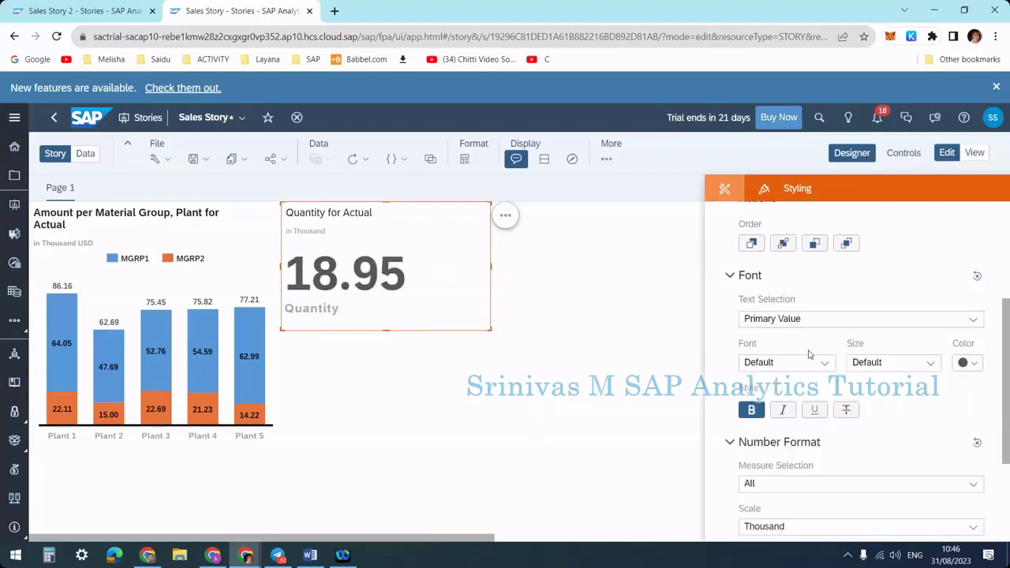
Make the Quantity Primary Label bold.
{"action": "left_click", "coordinate": [797, 319]}
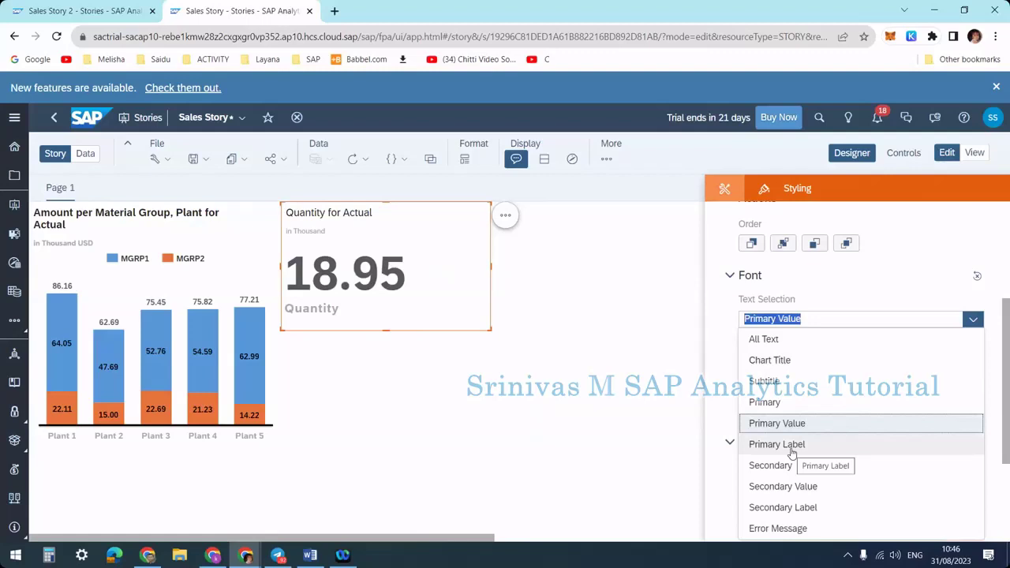
{"action": "left_click", "coordinate": [793, 447]}
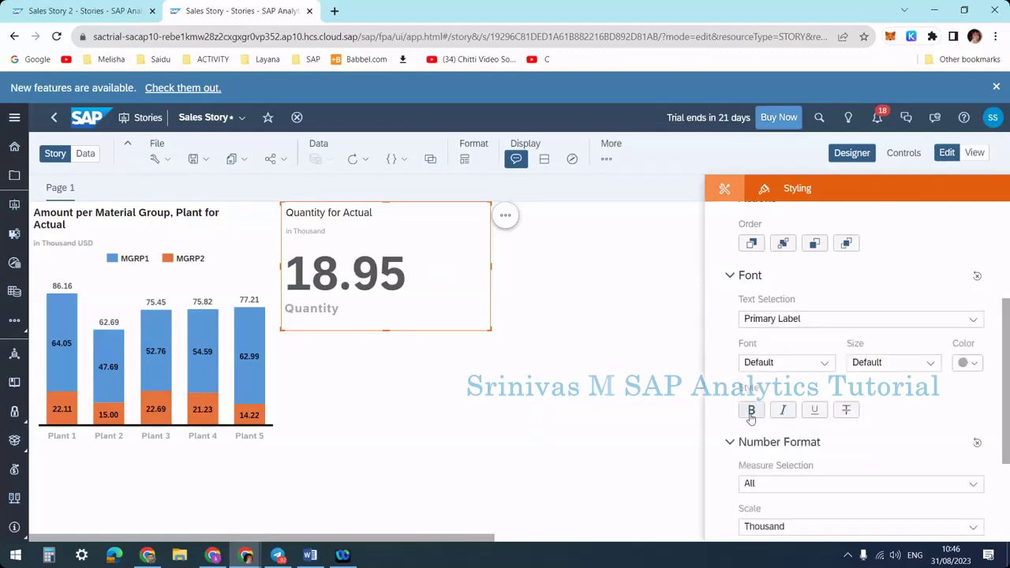
{"action": "left_click", "coordinate": [751, 411]}
Return the Quantity label to plain text, without underline, italic or bold.
{"action": "left_click", "coordinate": [814, 410]}
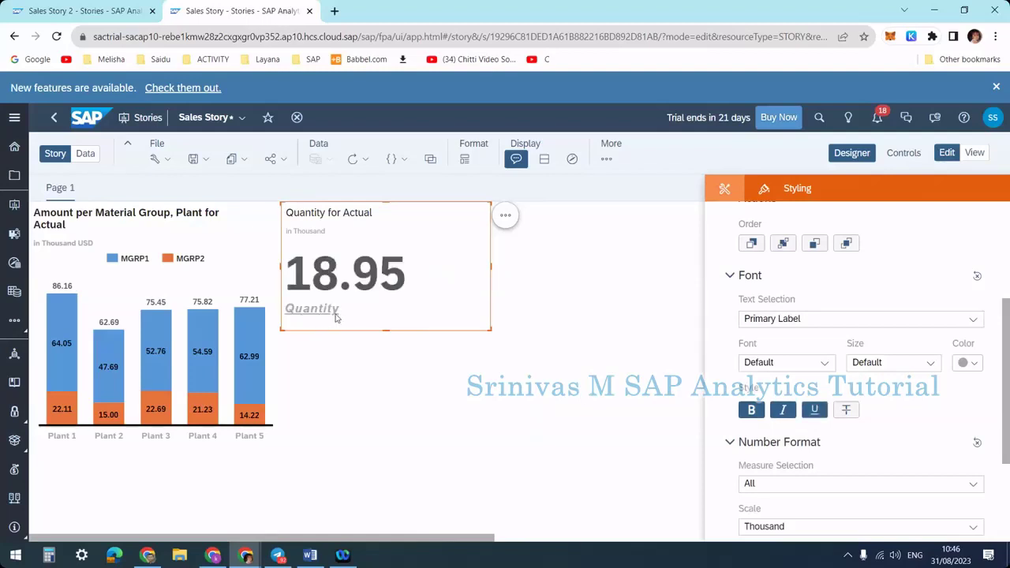
{"action": "left_click", "coordinate": [813, 411]}
{"action": "left_click", "coordinate": [783, 410]}
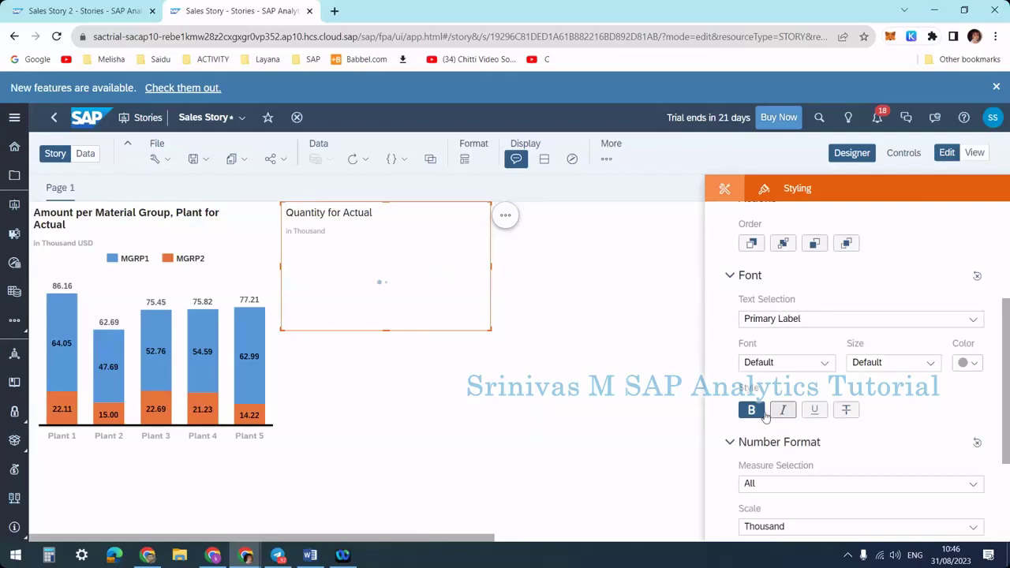
{"action": "left_click", "coordinate": [754, 412]}
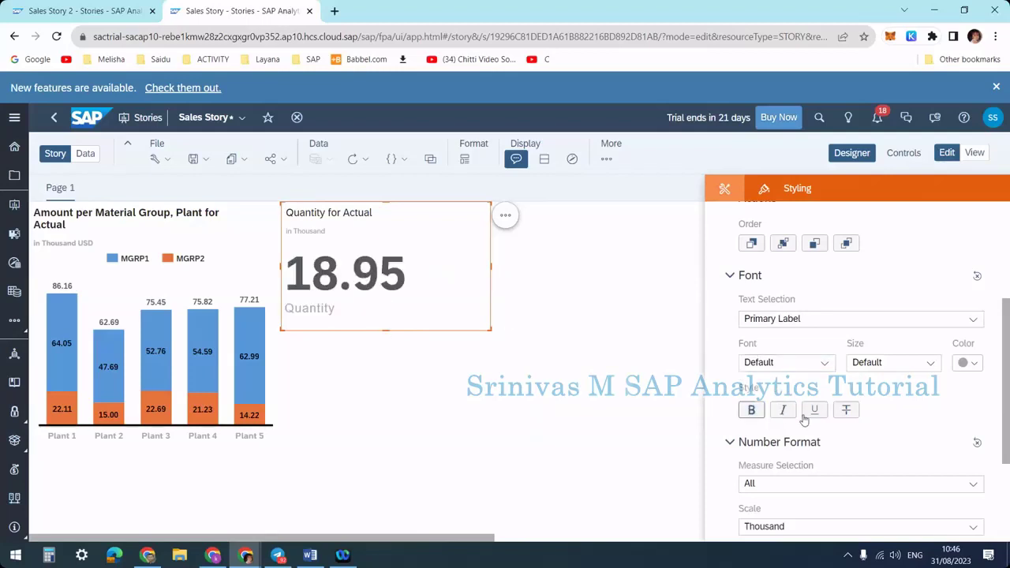
{"action": "left_click", "coordinate": [801, 319]}
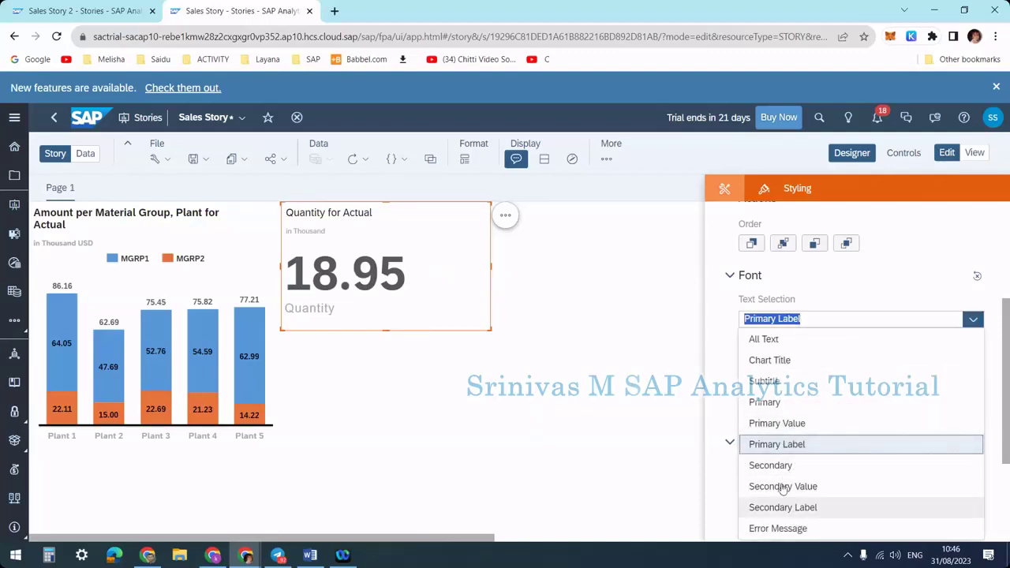
{"action": "left_click", "coordinate": [727, 460]}
{"action": "scroll", "coordinate": [794, 404], "scroll_direction": "up", "scroll_amount": 2}
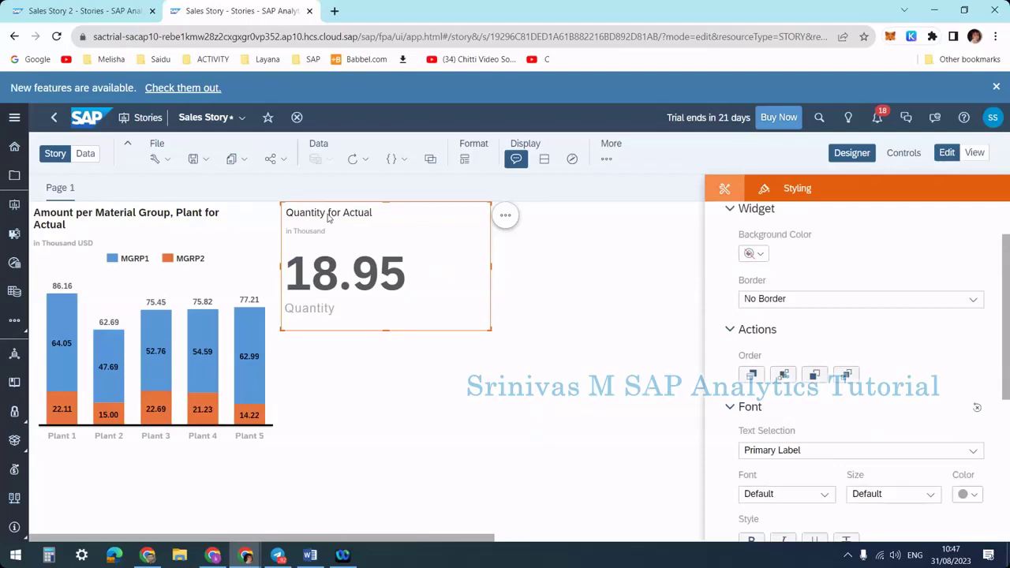
Set the Chart Title font size to 22 and shrink the tile slightly.
{"action": "left_click", "coordinate": [777, 448]}
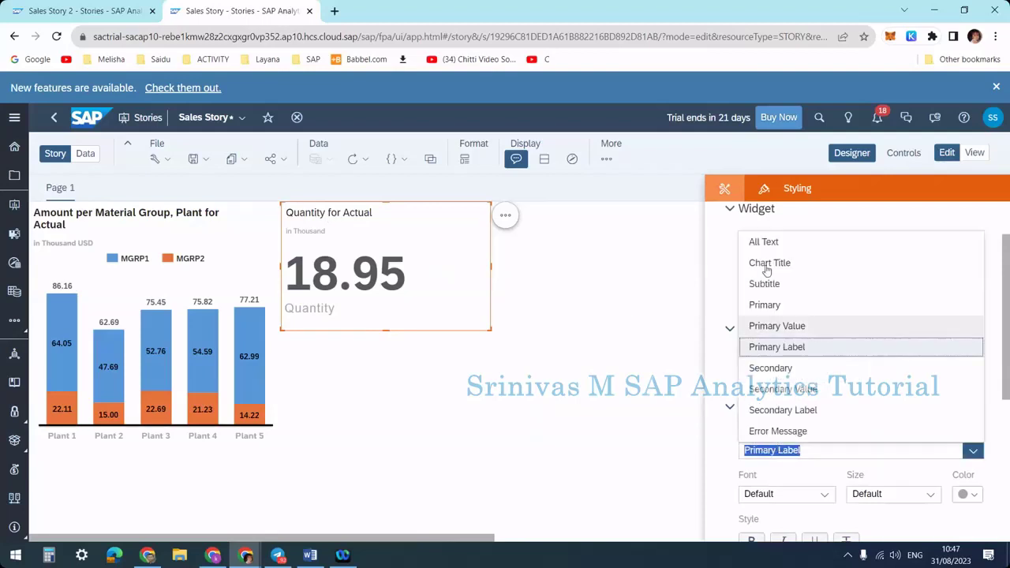
{"action": "left_click", "coordinate": [776, 272]}
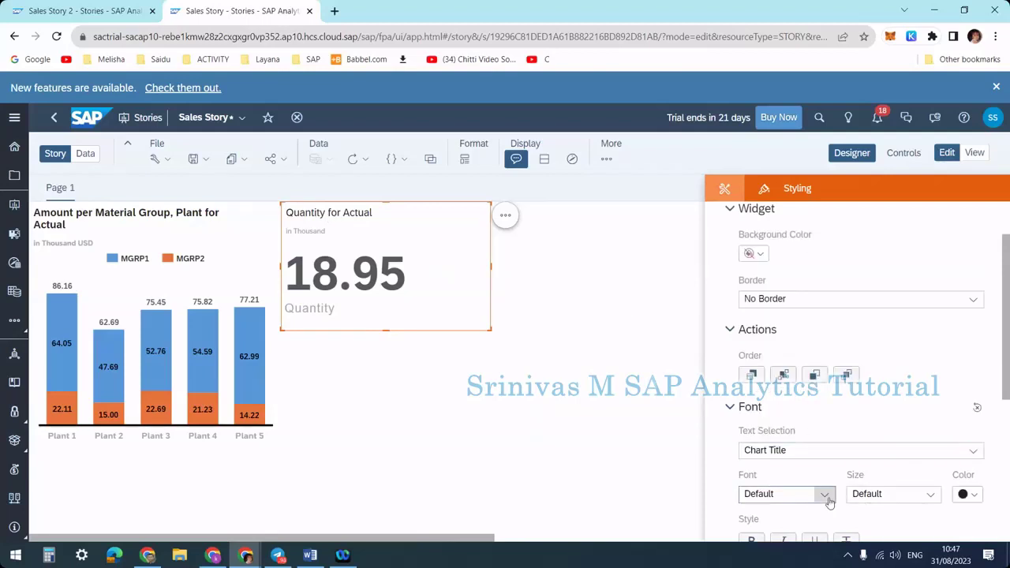
{"action": "left_click", "coordinate": [931, 496]}
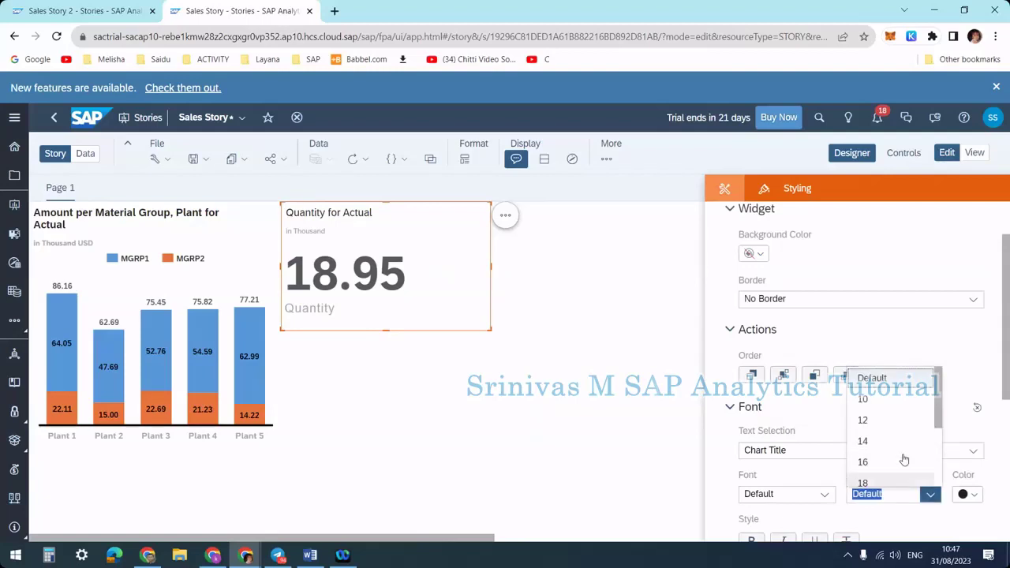
{"action": "scroll", "coordinate": [904, 472], "scroll_direction": "down", "scroll_amount": 1}
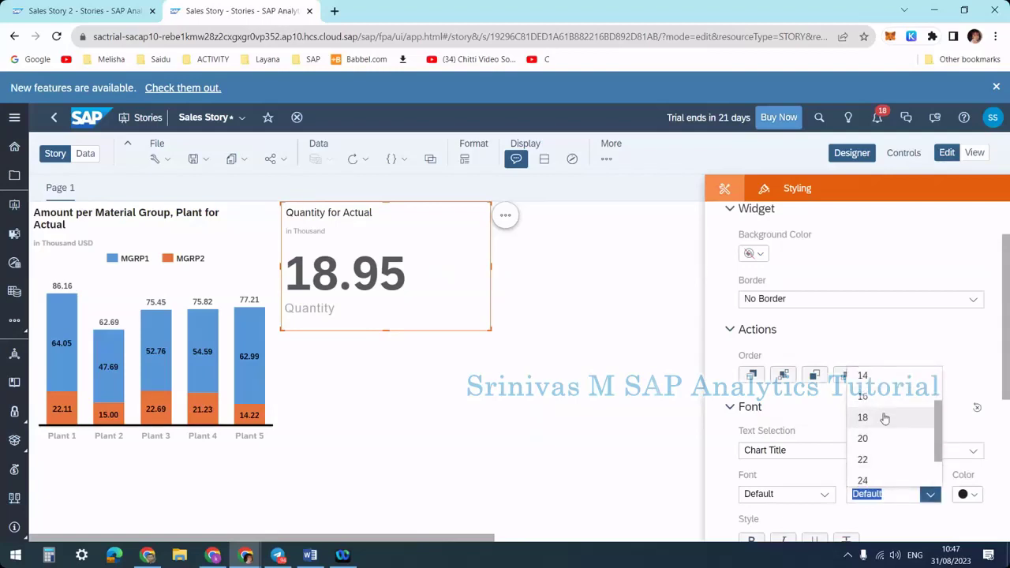
{"action": "left_click", "coordinate": [885, 419]}
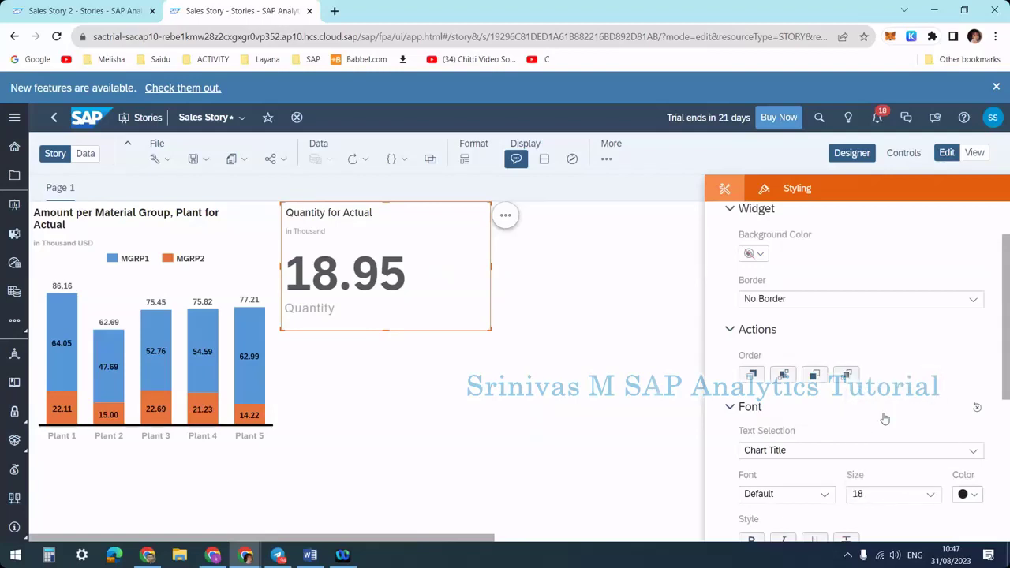
{"action": "left_click", "coordinate": [930, 495]}
{"action": "scroll", "coordinate": [884, 466], "scroll_direction": "down", "scroll_amount": 1}
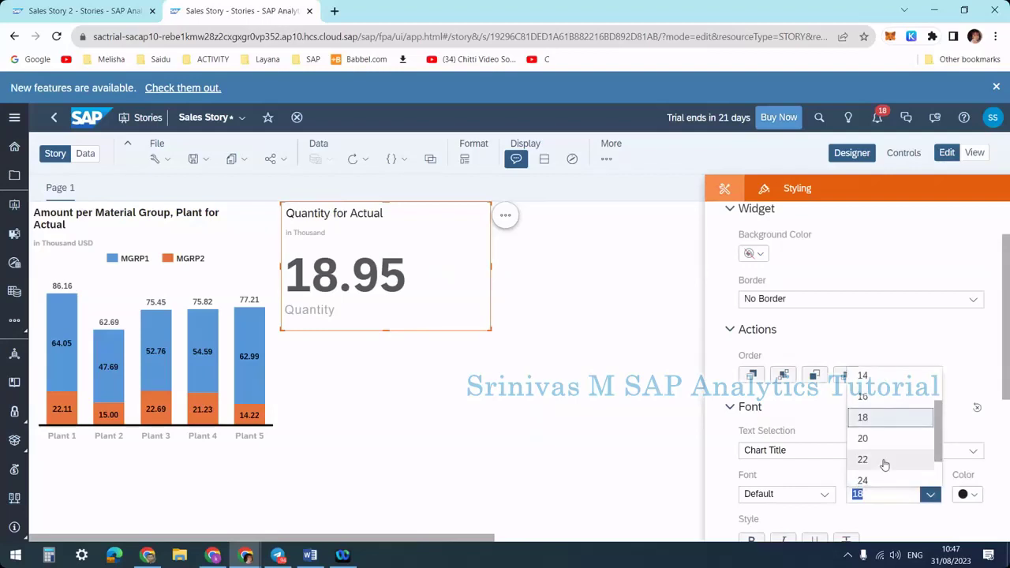
{"action": "left_click", "coordinate": [884, 461]}
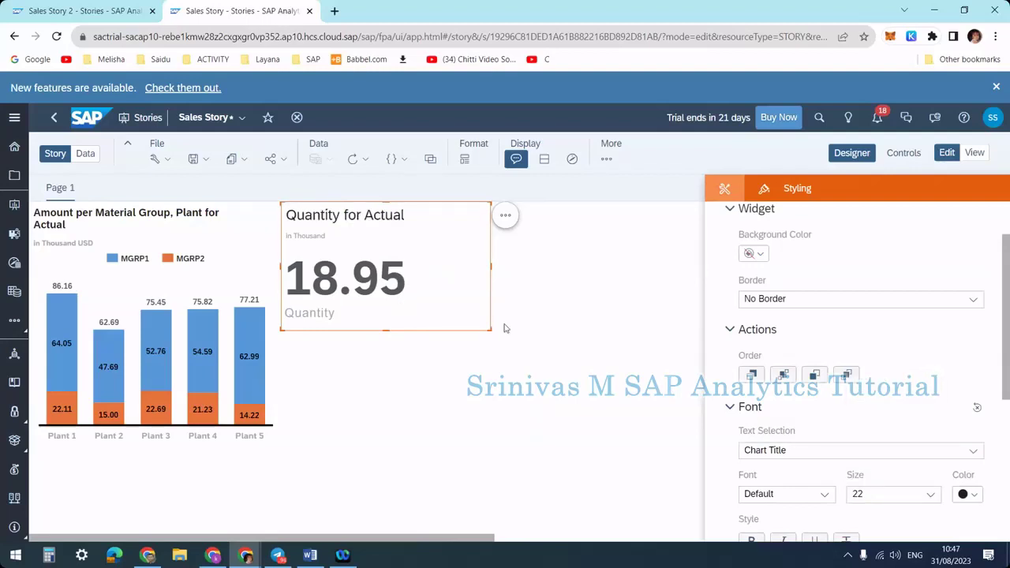
{"action": "left_click_drag", "start_coordinate": [446, 304], "coordinate": [448, 306]}
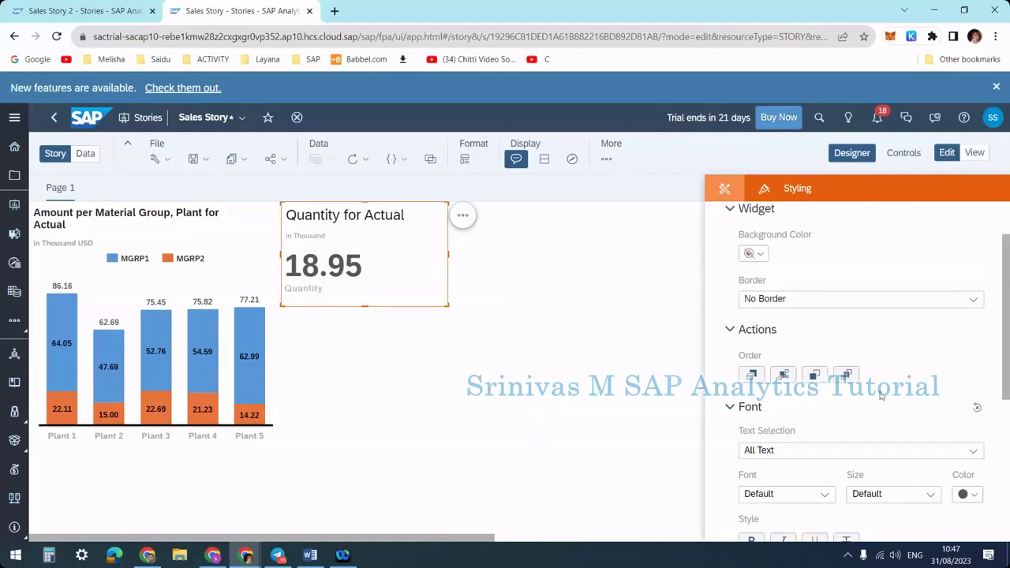
Select the Primary Label in Font styling, leaving its size and font unchanged.
{"action": "scroll", "coordinate": [869, 372], "scroll_direction": "down", "scroll_amount": 5}
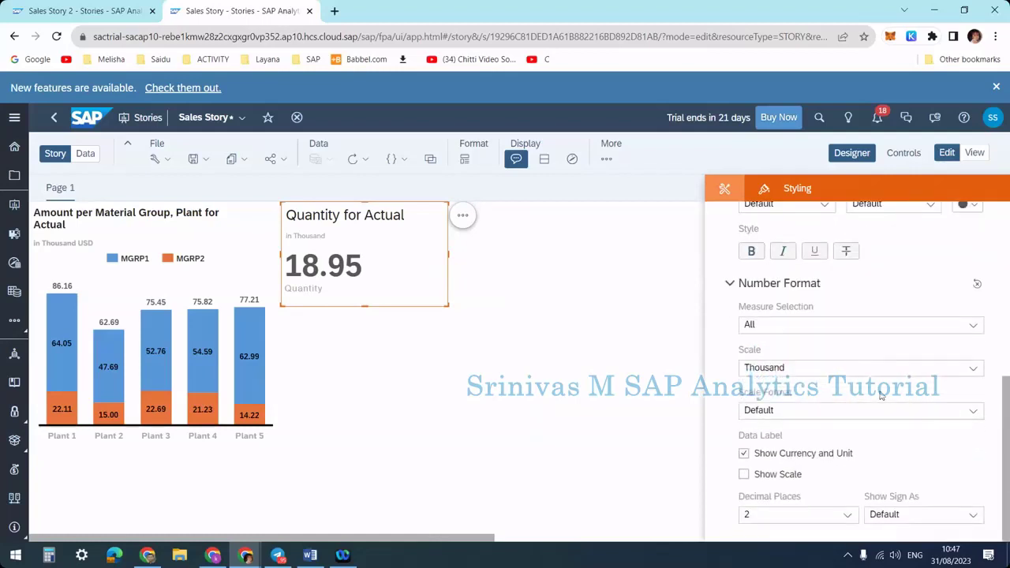
{"action": "scroll", "coordinate": [877, 391], "scroll_direction": "up", "scroll_amount": 3}
{"action": "scroll", "coordinate": [842, 386], "scroll_direction": "down", "scroll_amount": 1}
{"action": "scroll", "coordinate": [837, 390], "scroll_direction": "down", "scroll_amount": 2}
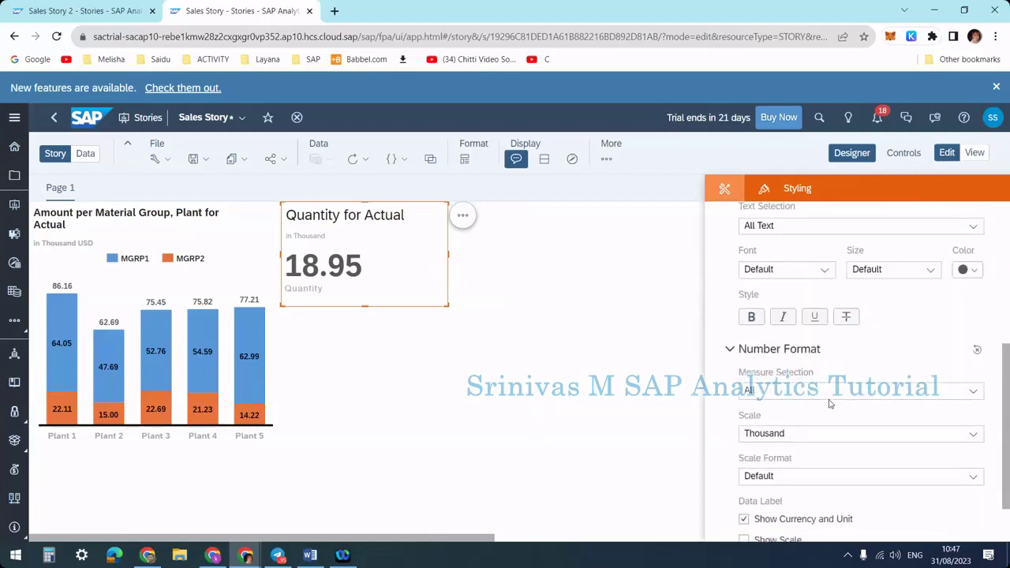
{"action": "scroll", "coordinate": [813, 383], "scroll_direction": "up", "scroll_amount": 3}
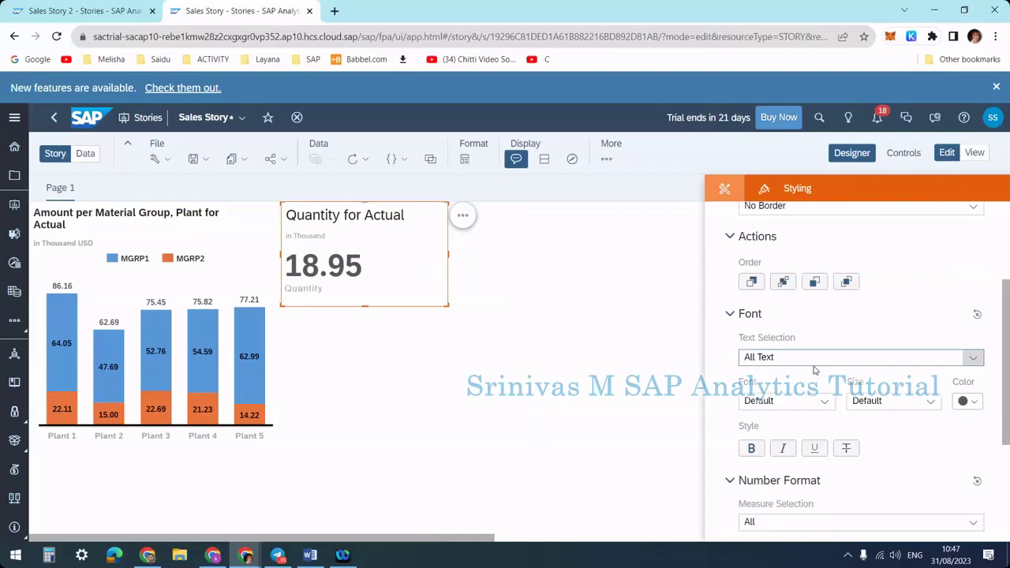
{"action": "left_click", "coordinate": [805, 361]}
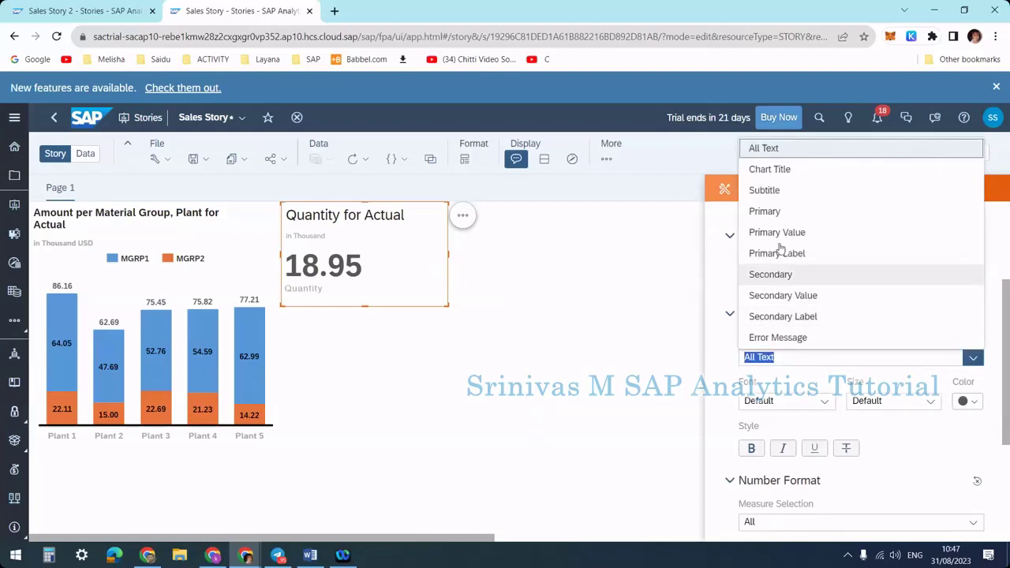
{"action": "left_click", "coordinate": [778, 253]}
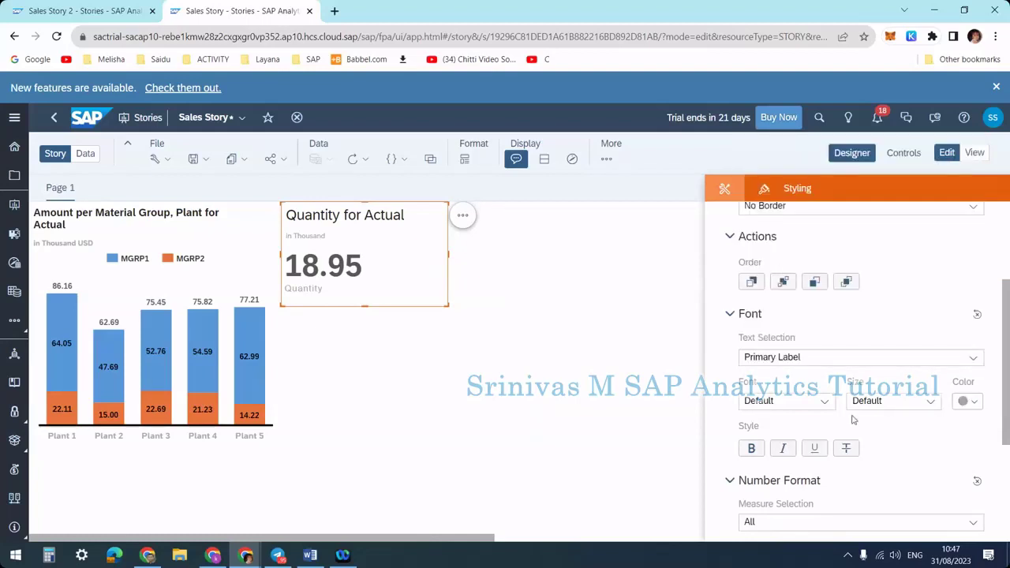
{"action": "left_click", "coordinate": [937, 404]}
{"action": "left_click", "coordinate": [783, 401]}
{"action": "left_click", "coordinate": [824, 401]}
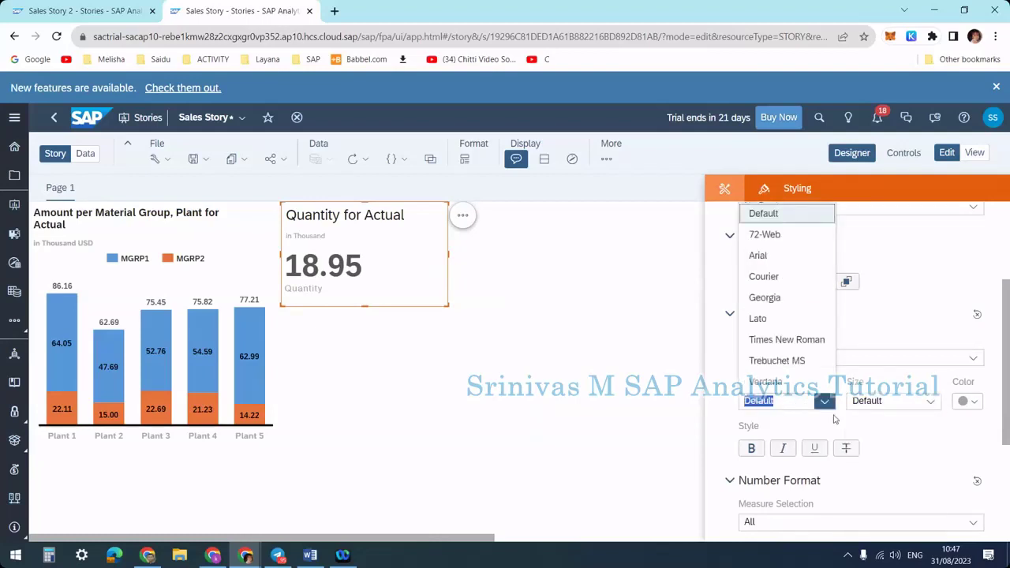
{"action": "left_click", "coordinate": [870, 450]}
{"action": "scroll", "coordinate": [871, 463], "scroll_direction": "down", "scroll_amount": 3}
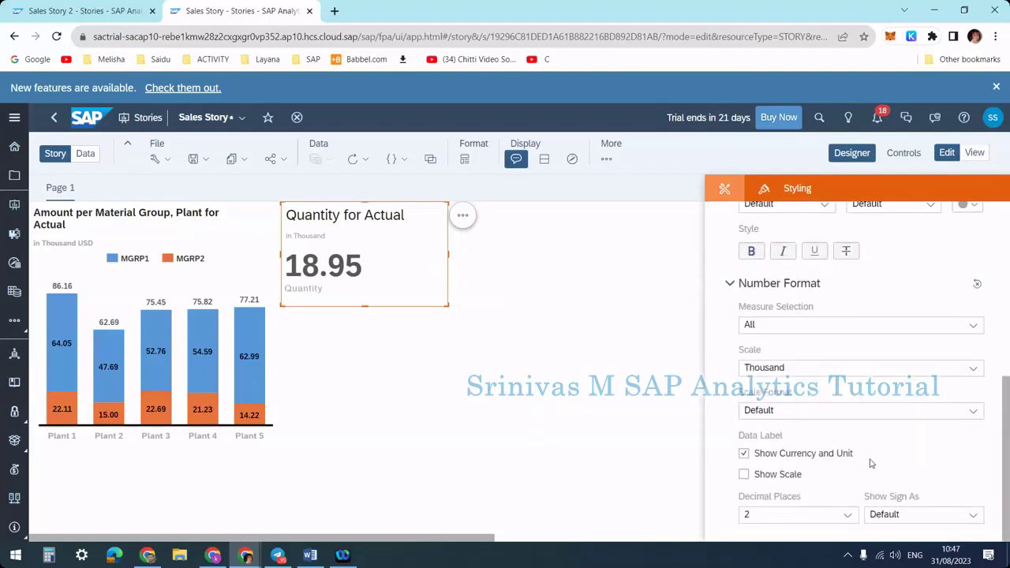
{"action": "scroll", "coordinate": [883, 444], "scroll_direction": "up", "scroll_amount": 2}
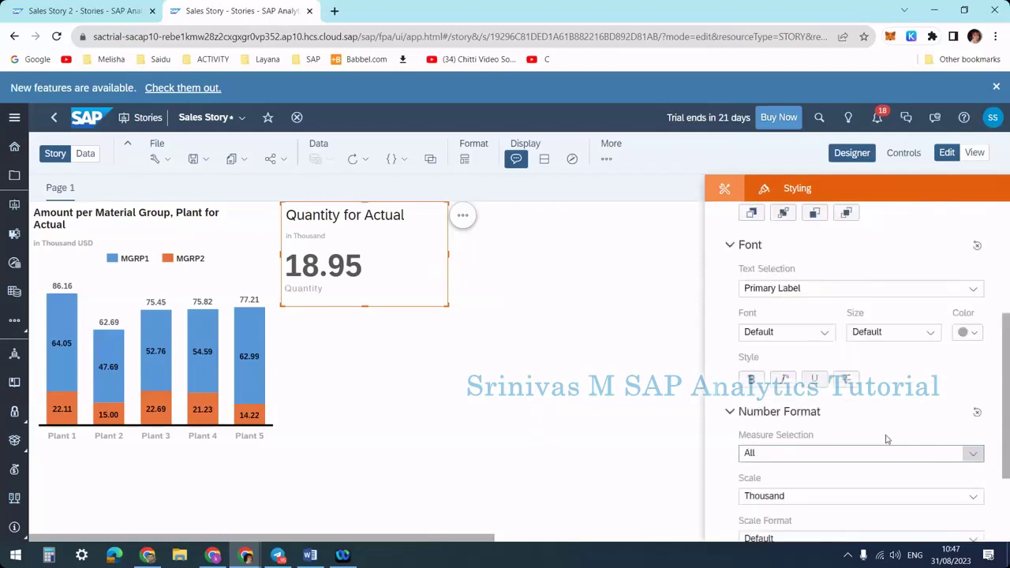
{"action": "left_click", "coordinate": [932, 336]}
{"action": "left_click", "coordinate": [973, 392]}
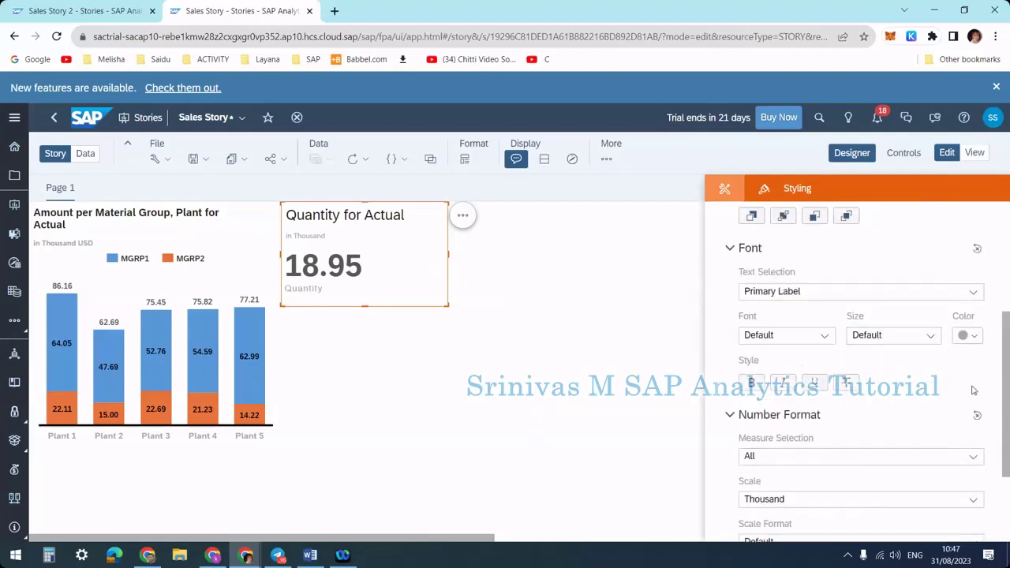
{"action": "scroll", "coordinate": [975, 391], "scroll_direction": "up", "scroll_amount": 5}
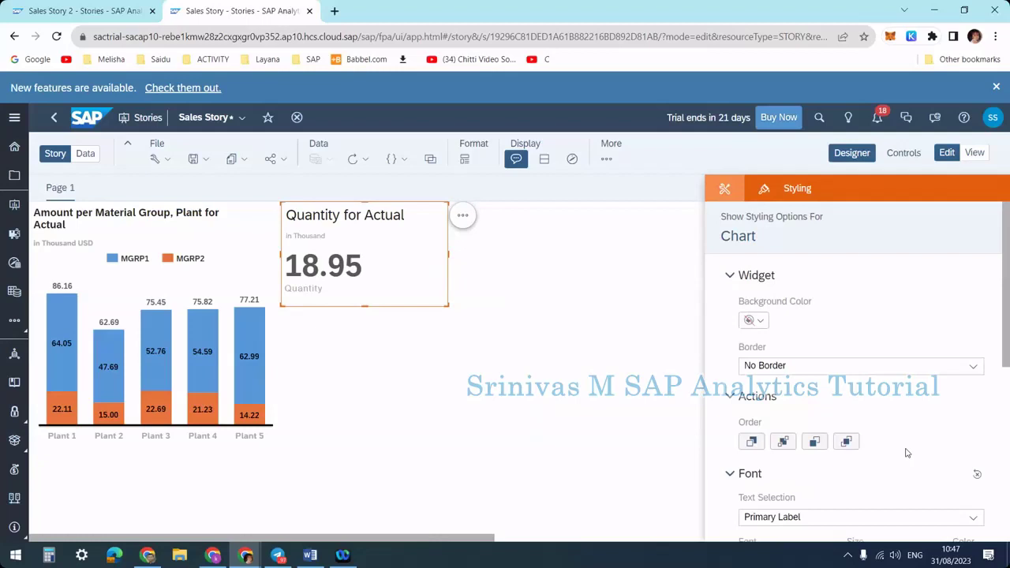
{"action": "scroll", "coordinate": [907, 450], "scroll_direction": "down", "scroll_amount": 2}
Set the Quantity label colour opacity to 0% and narrow the tile.
{"action": "left_click", "coordinate": [970, 430]}
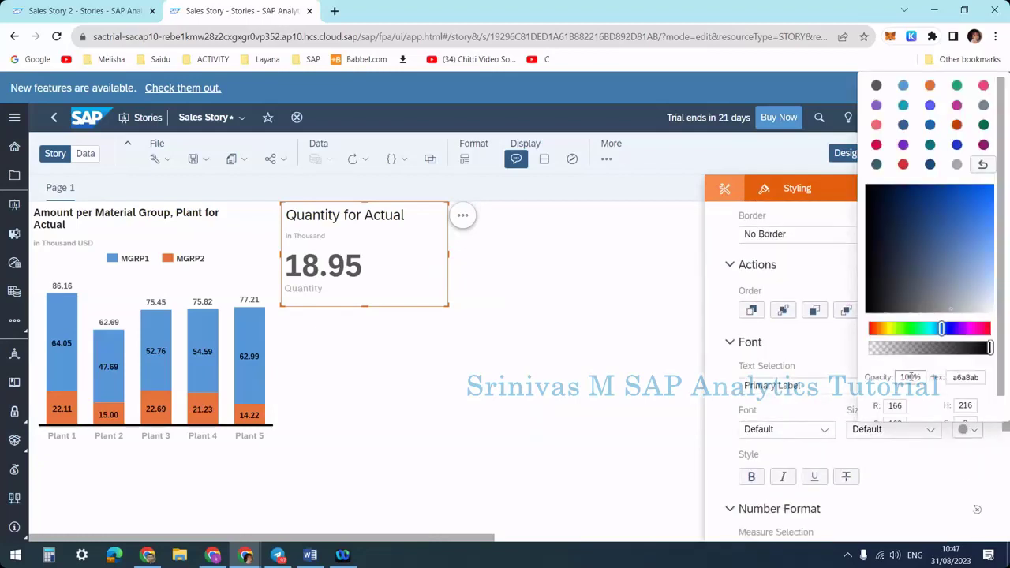
{"action": "left_click_drag", "start_coordinate": [911, 378], "coordinate": [892, 375]}
{"action": "key", "text": "Return"}
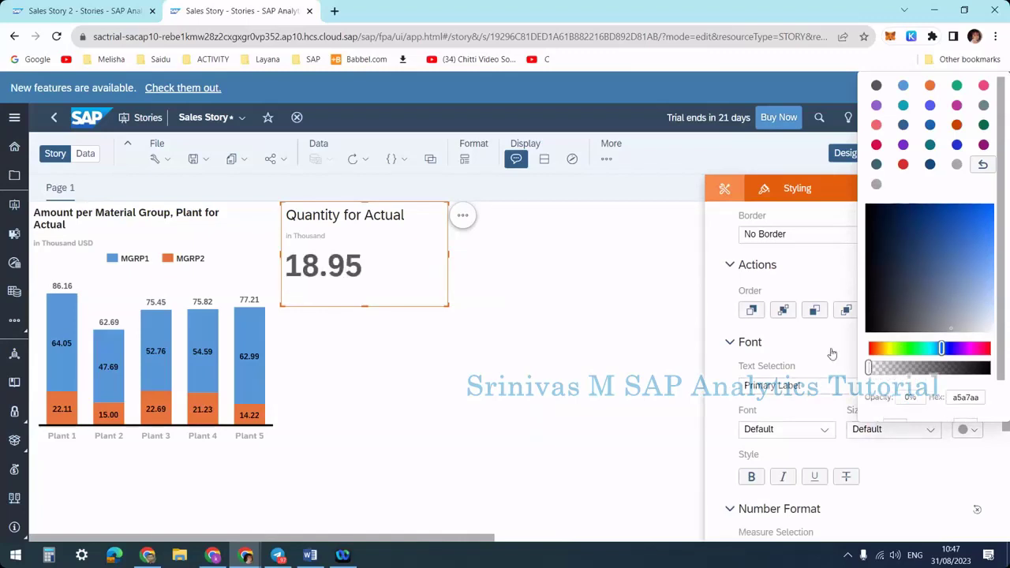
{"action": "left_click", "coordinate": [831, 347]}
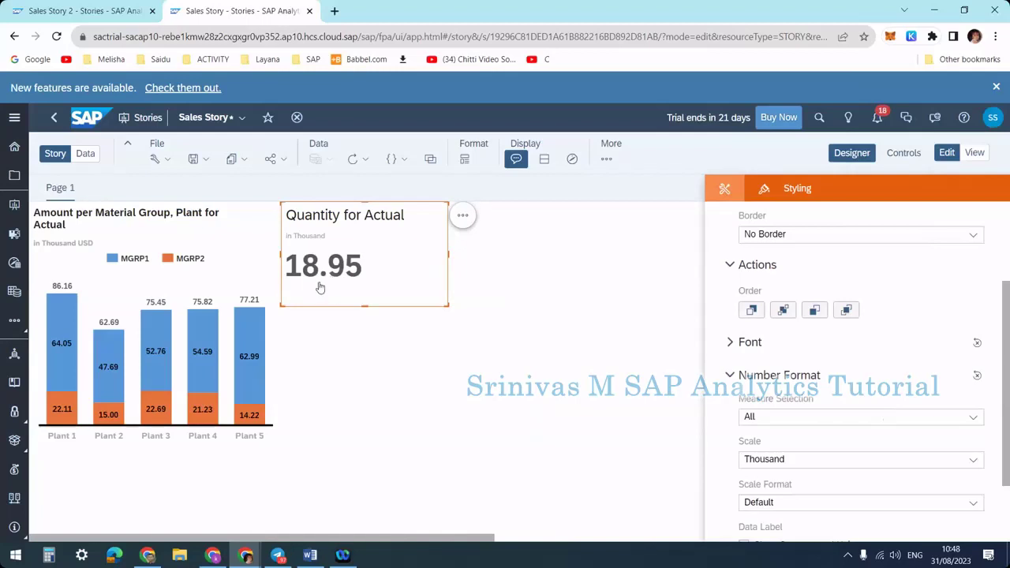
{"action": "mouse_move", "coordinate": [445, 305]}
{"action": "left_mouse_down"}
{"action": "mouse_move", "coordinate": [437, 297]}
{"action": "mouse_move", "coordinate": [440, 308]}
{"action": "left_mouse_up"}
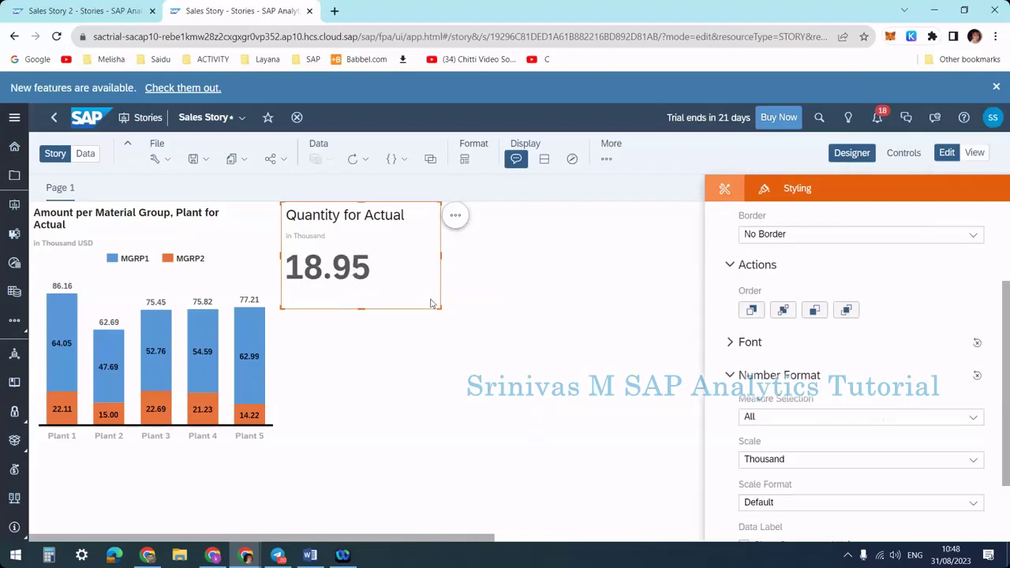
Create a new colour threshold from the Builder's Color section.
{"action": "left_click", "coordinate": [725, 190]}
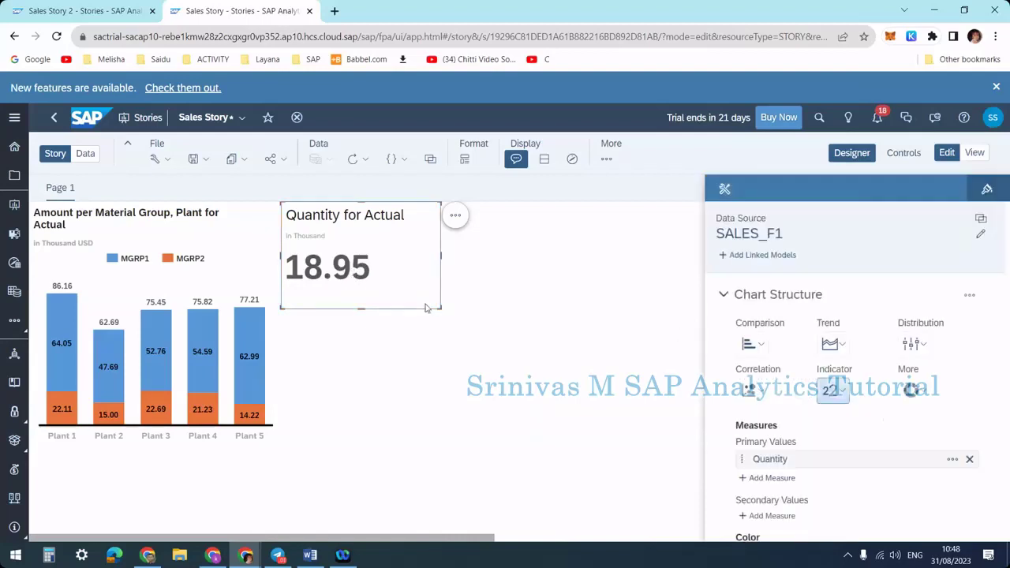
{"action": "scroll", "coordinate": [800, 409], "scroll_direction": "down", "scroll_amount": 5}
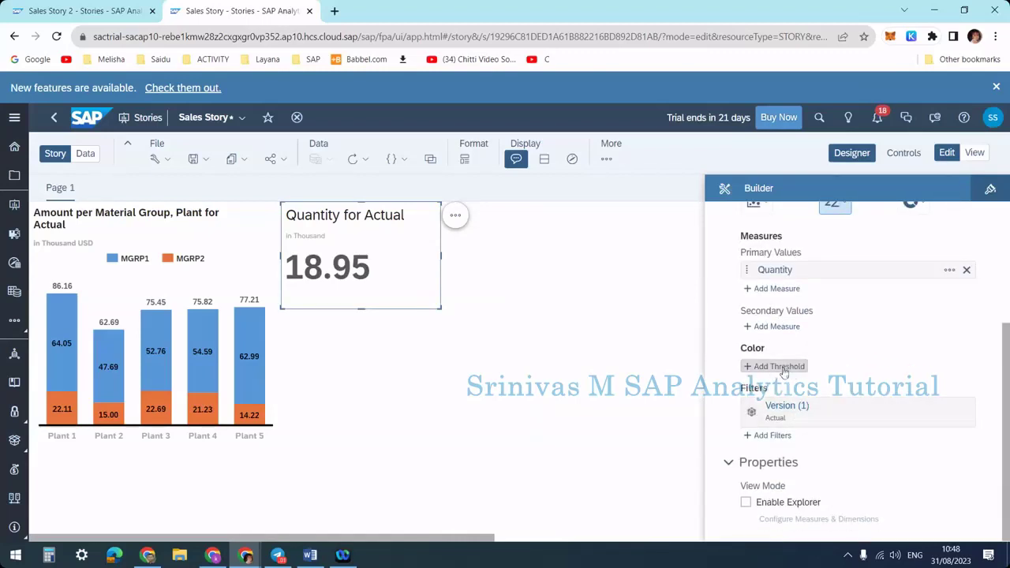
{"action": "left_click", "coordinate": [784, 368]}
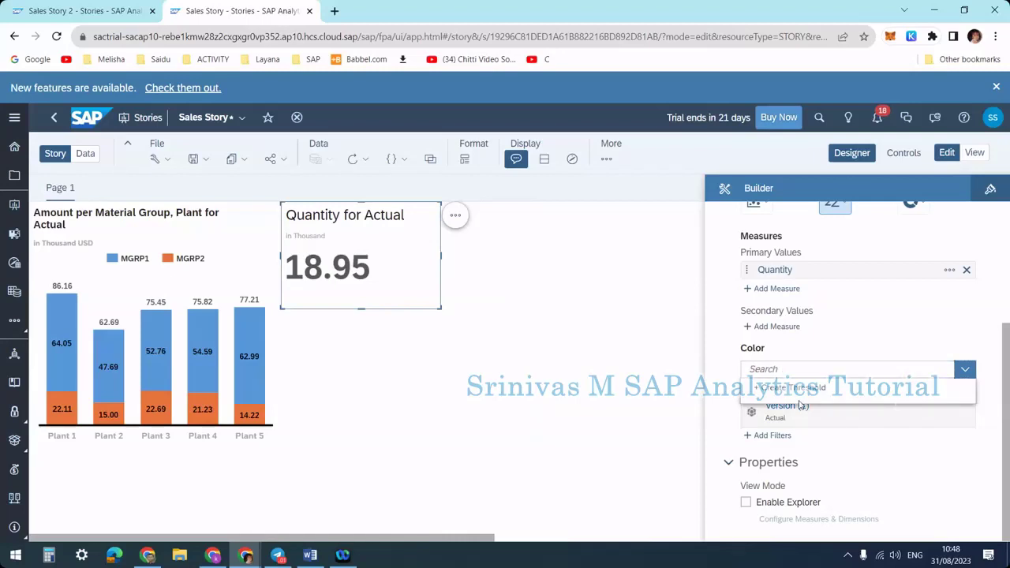
{"action": "left_click", "coordinate": [799, 388]}
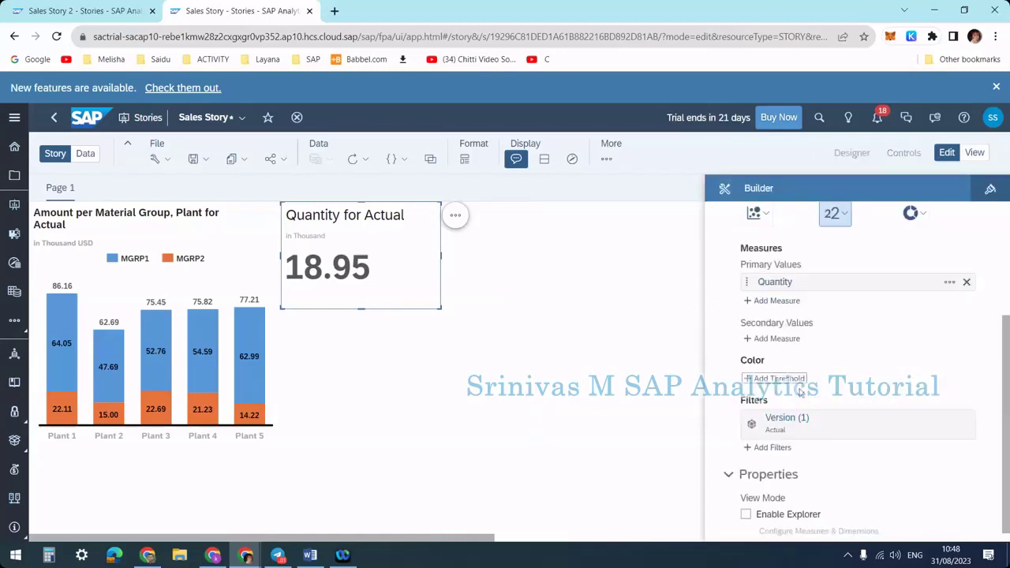
{"action": "scroll", "coordinate": [813, 431], "scroll_direction": "down", "scroll_amount": 2}
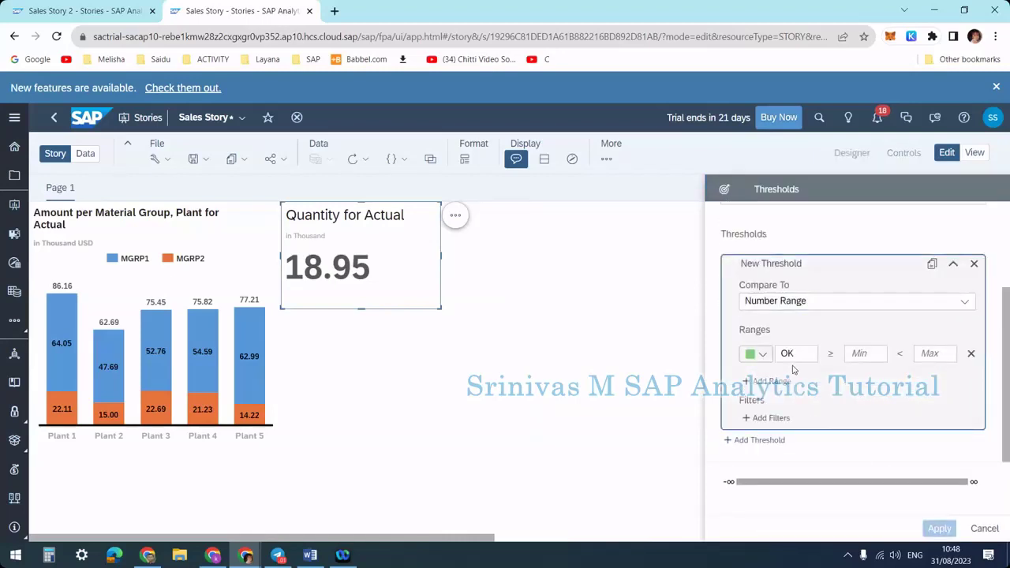
{"action": "scroll", "coordinate": [821, 363], "scroll_direction": "up", "scroll_amount": 2}
{"action": "left_click", "coordinate": [790, 326]}
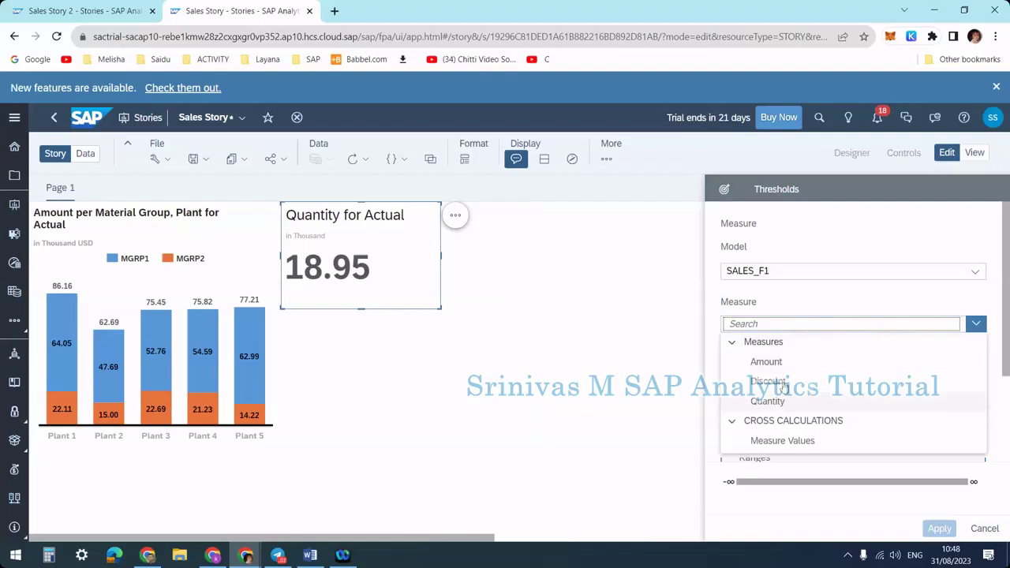
{"action": "left_click", "coordinate": [825, 314]}
{"action": "scroll", "coordinate": [814, 347], "scroll_direction": "down", "scroll_amount": 3}
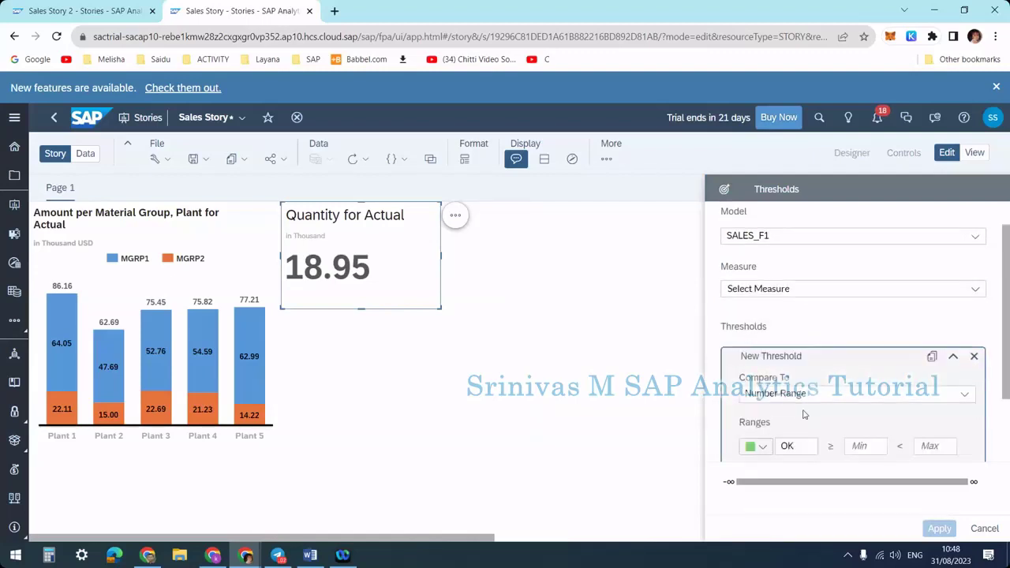
Set the OK range minimum to 30 and a Warning range maximum of 30, removing extra ranges.
{"action": "left_click", "coordinate": [859, 354]}
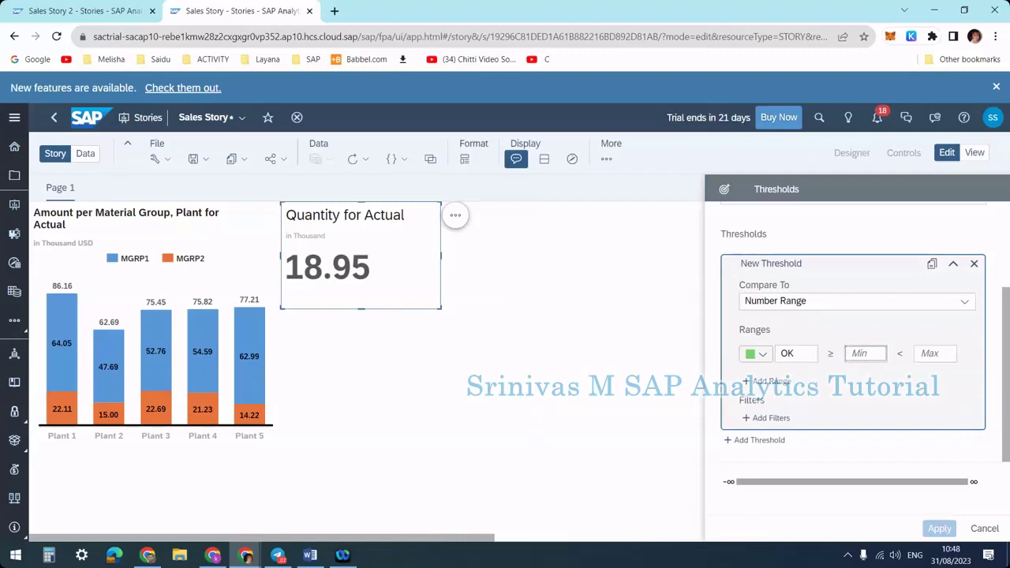
{"action": "type", "text": "30"}
{"action": "left_click", "coordinate": [763, 381]}
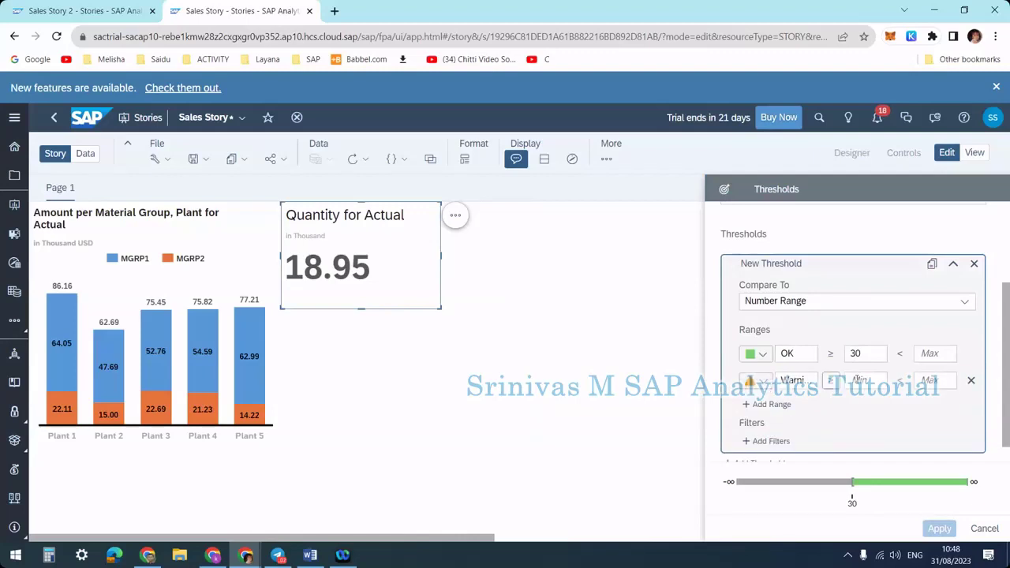
{"action": "left_click", "coordinate": [760, 405]}
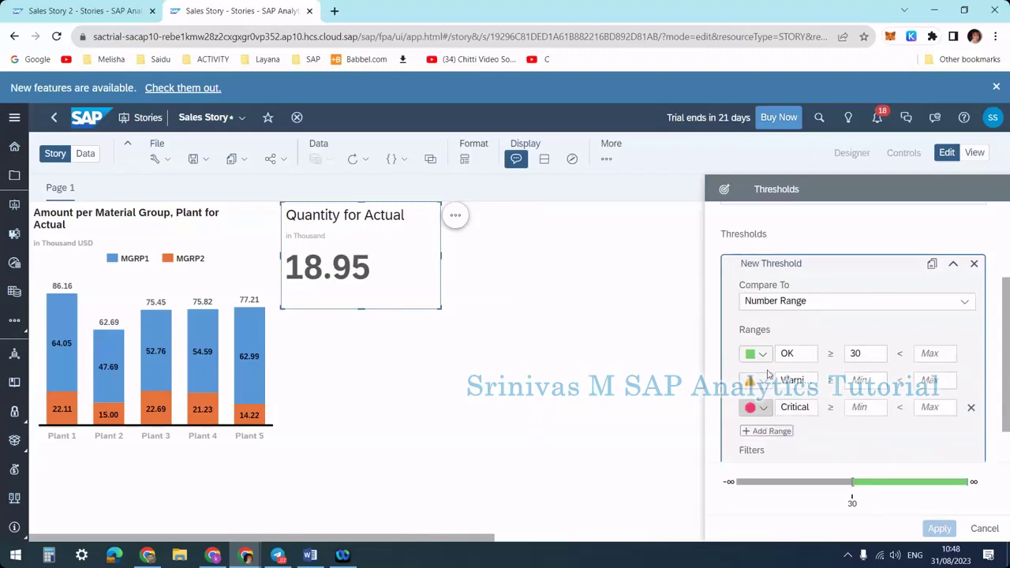
{"action": "left_click", "coordinate": [767, 431]}
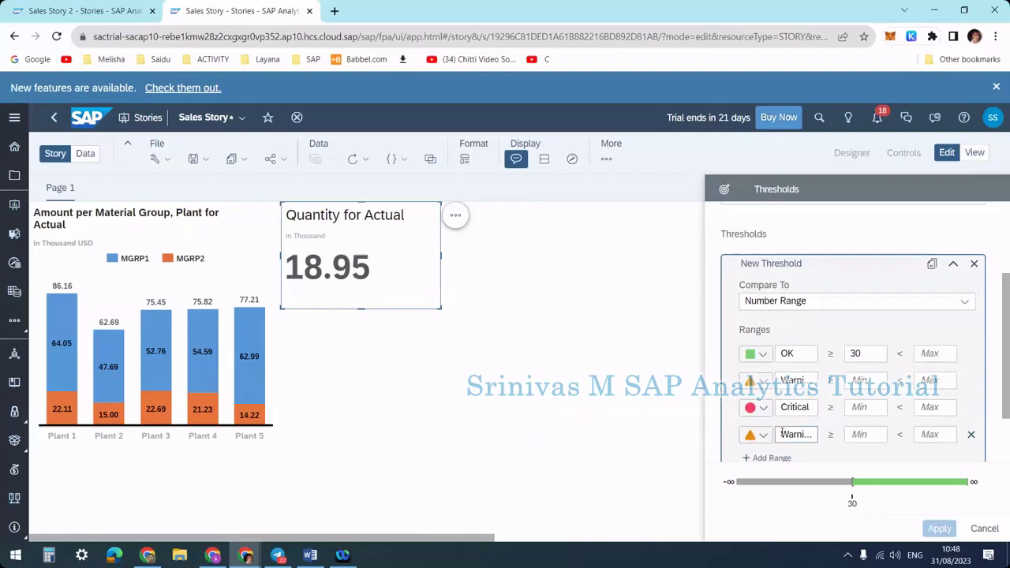
{"action": "scroll", "coordinate": [936, 393], "scroll_direction": "down", "scroll_amount": 1}
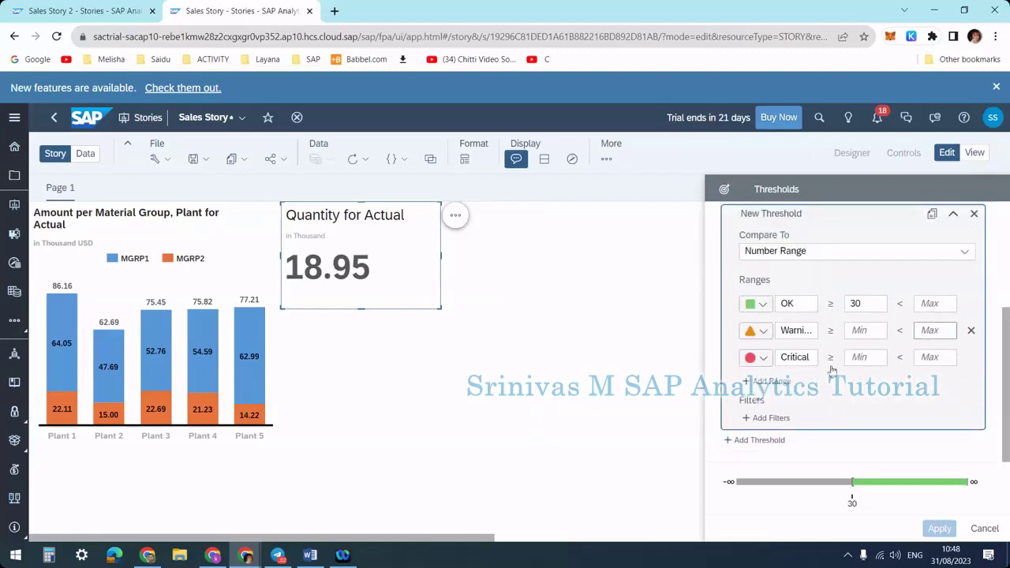
{"action": "left_click", "coordinate": [971, 357]}
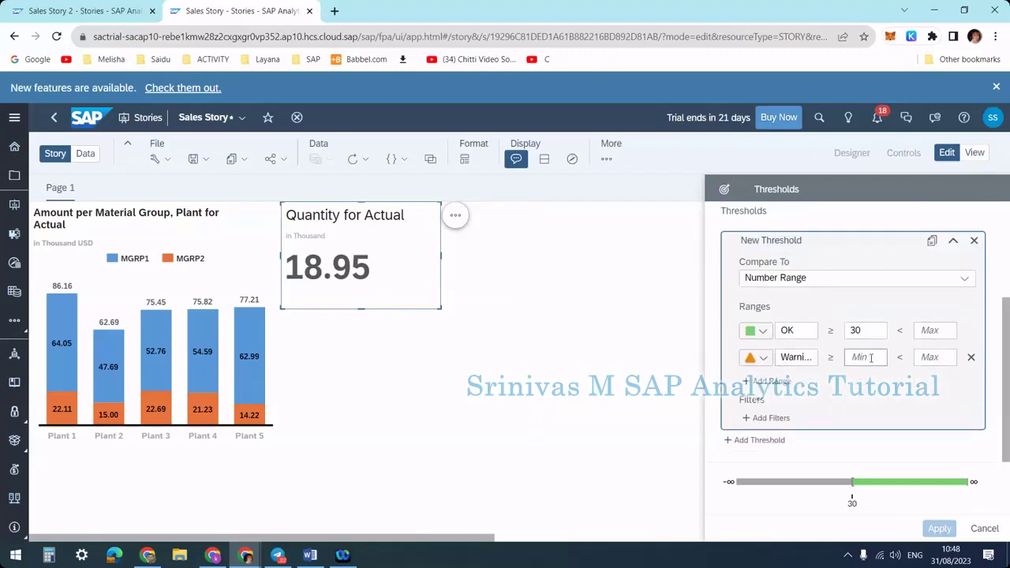
{"action": "left_click", "coordinate": [932, 356]}
{"action": "type", "text": "30"}
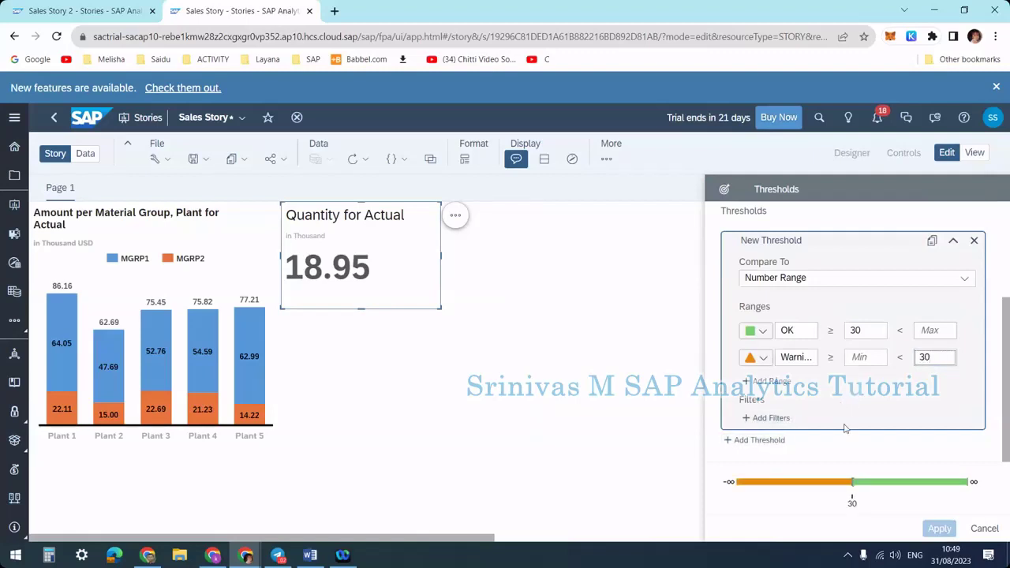
{"action": "scroll", "coordinate": [869, 355], "scroll_direction": "up", "scroll_amount": 3}
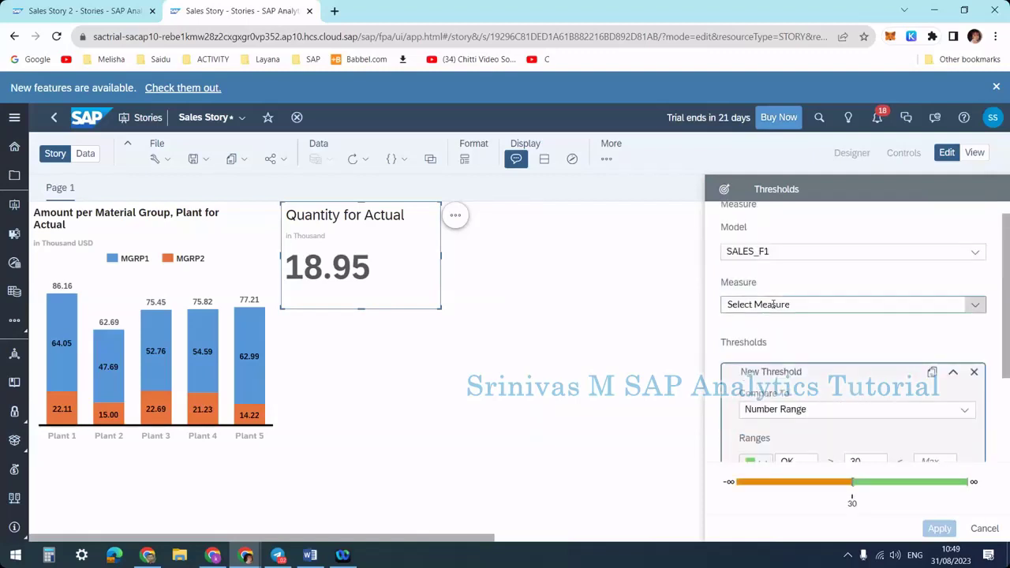
Base the threshold on Quantity and apply it, turning 18.95 green.
{"action": "left_click", "coordinate": [774, 304]}
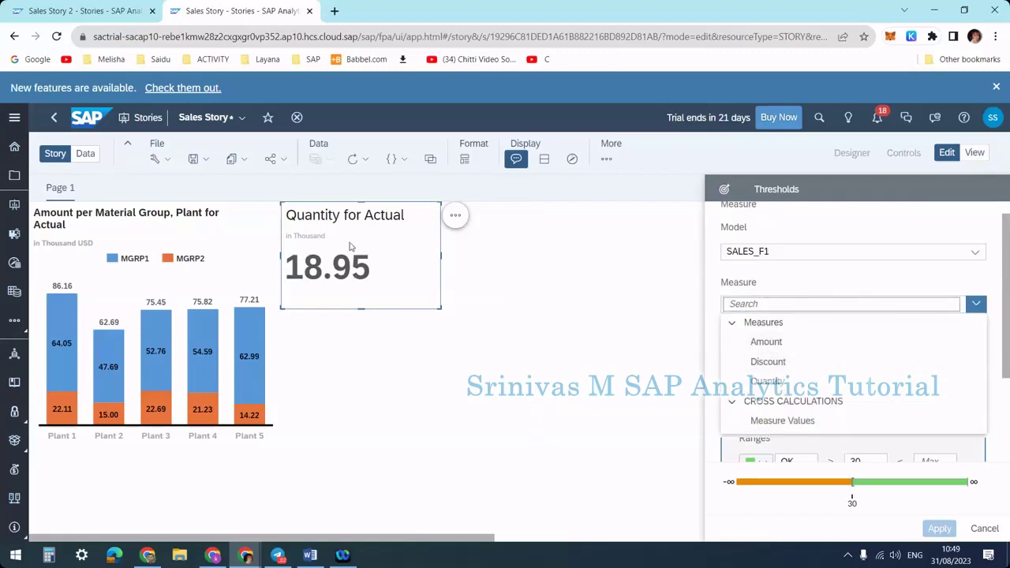
{"action": "left_click", "coordinate": [773, 382]}
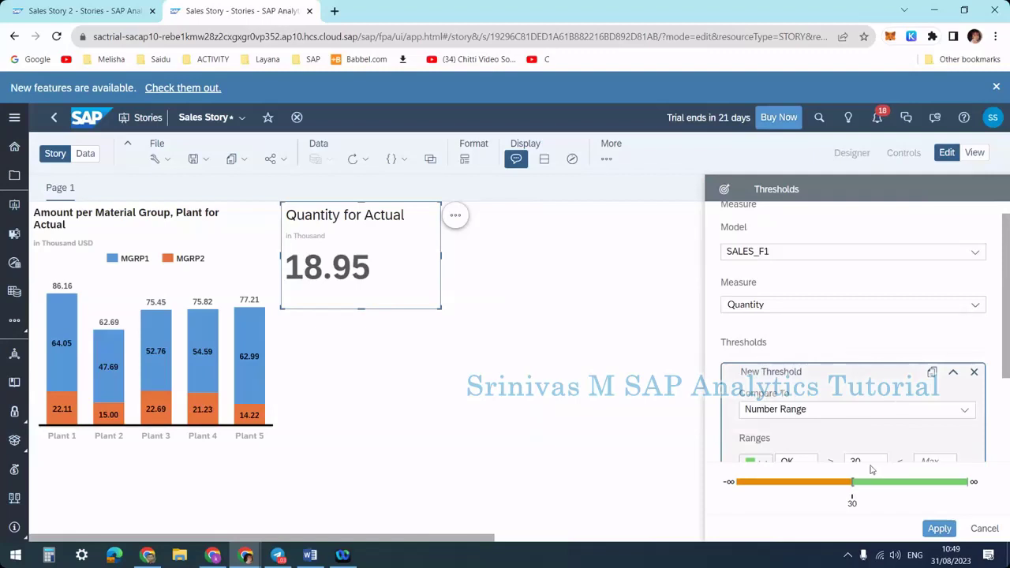
{"action": "left_click", "coordinate": [941, 529]}
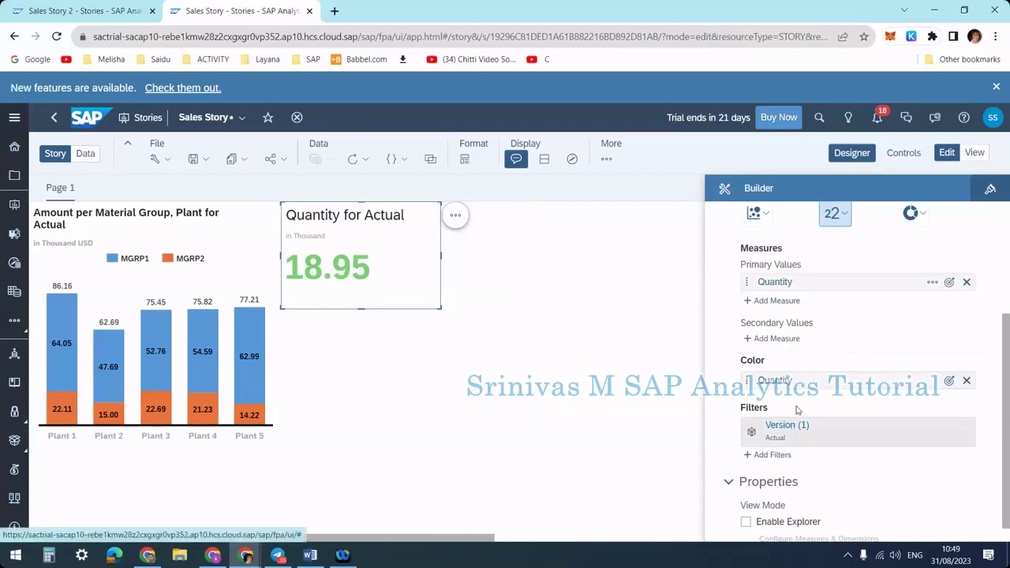
Change the OK lower bound and Warning upper bound from 30 to 30000 and apply.
{"action": "scroll", "coordinate": [795, 430], "scroll_direction": "up", "scroll_amount": 3}
{"action": "scroll", "coordinate": [795, 443], "scroll_direction": "down", "scroll_amount": 1}
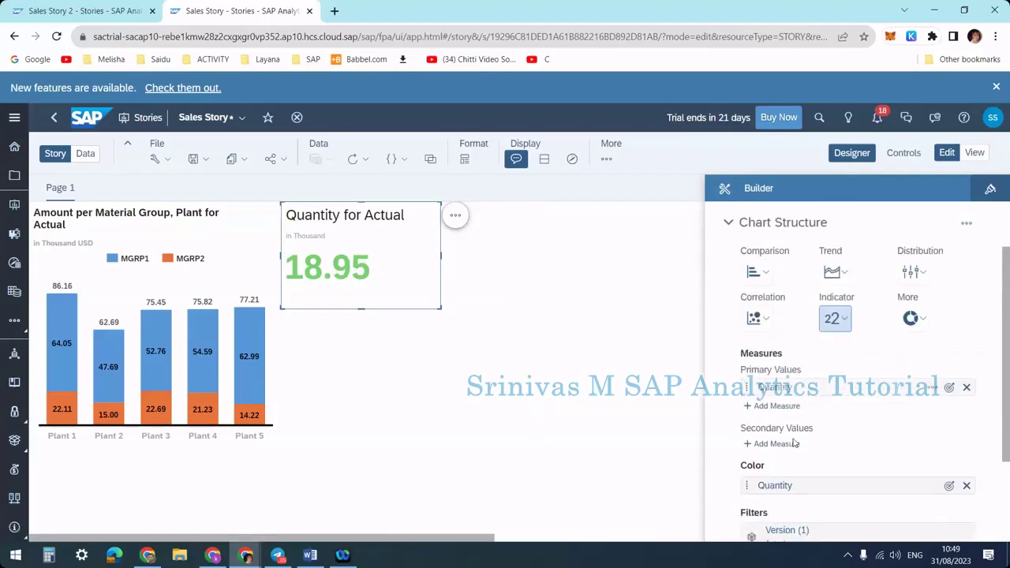
{"action": "scroll", "coordinate": [795, 443], "scroll_direction": "down", "scroll_amount": 2}
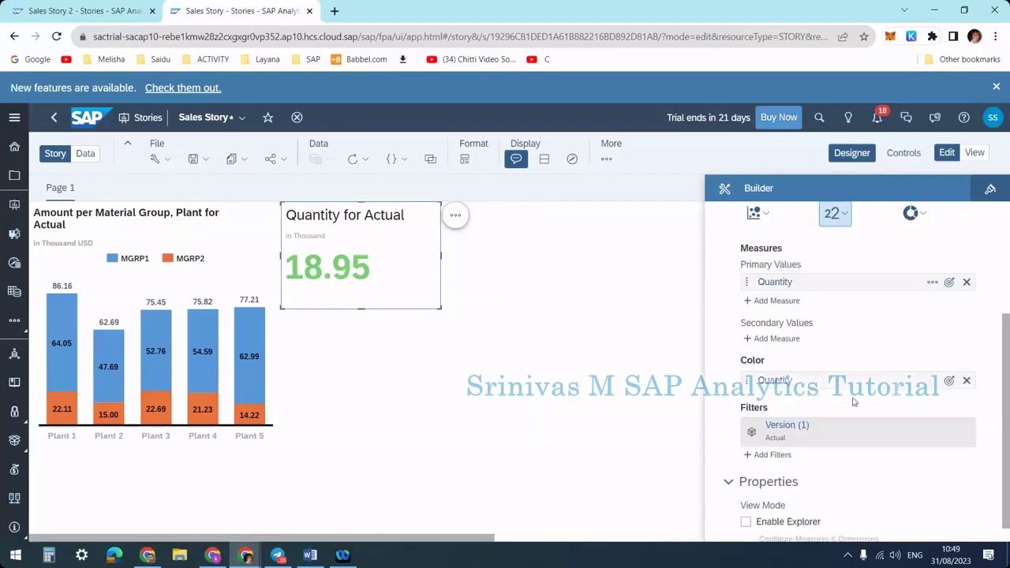
{"action": "left_click", "coordinate": [951, 381]}
{"action": "left_click", "coordinate": [908, 421]}
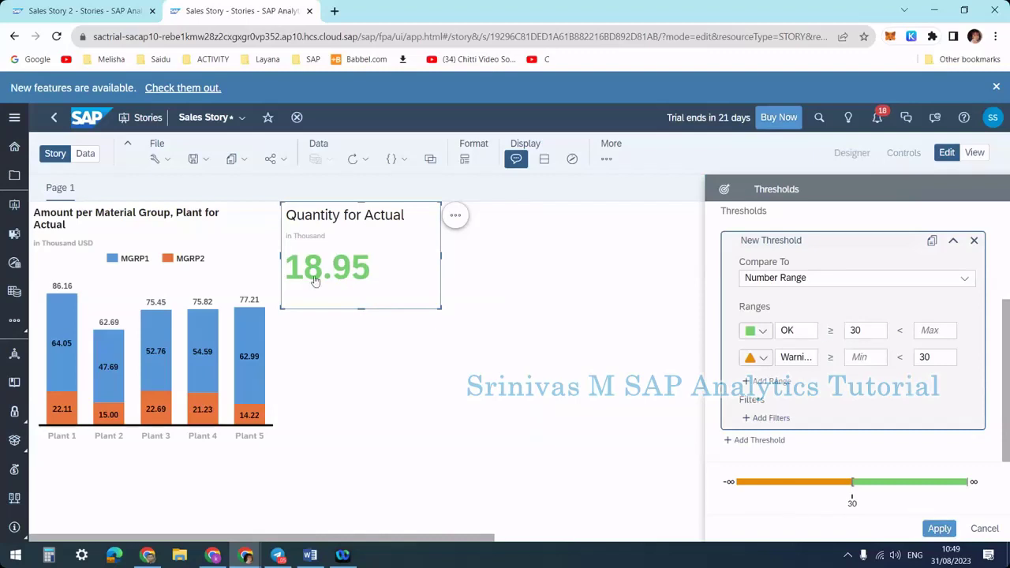
{"action": "left_click", "coordinate": [882, 331]}
{"action": "type", "text": "000"}
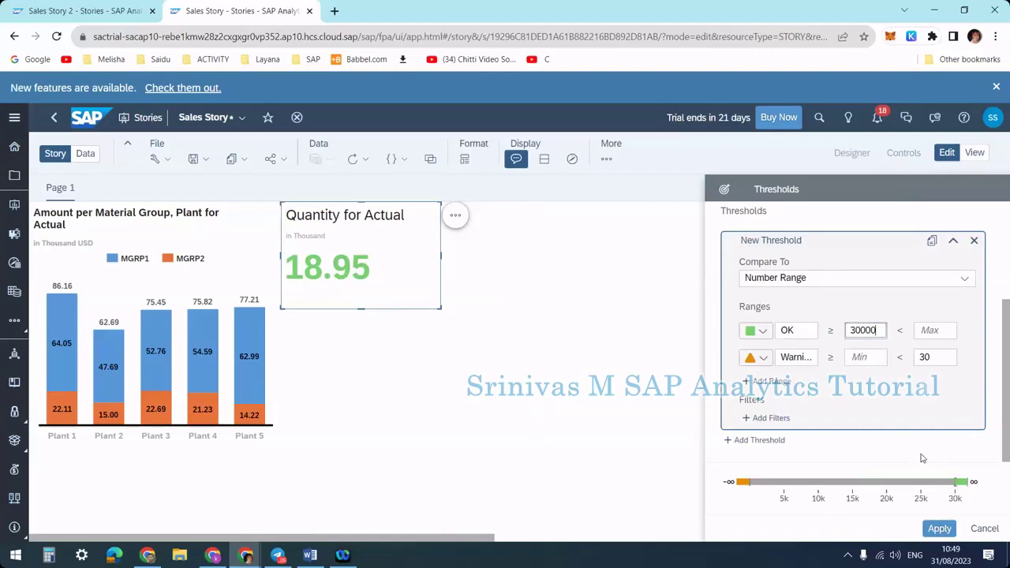
{"action": "left_click", "coordinate": [935, 358]}
{"action": "type", "text": "000"}
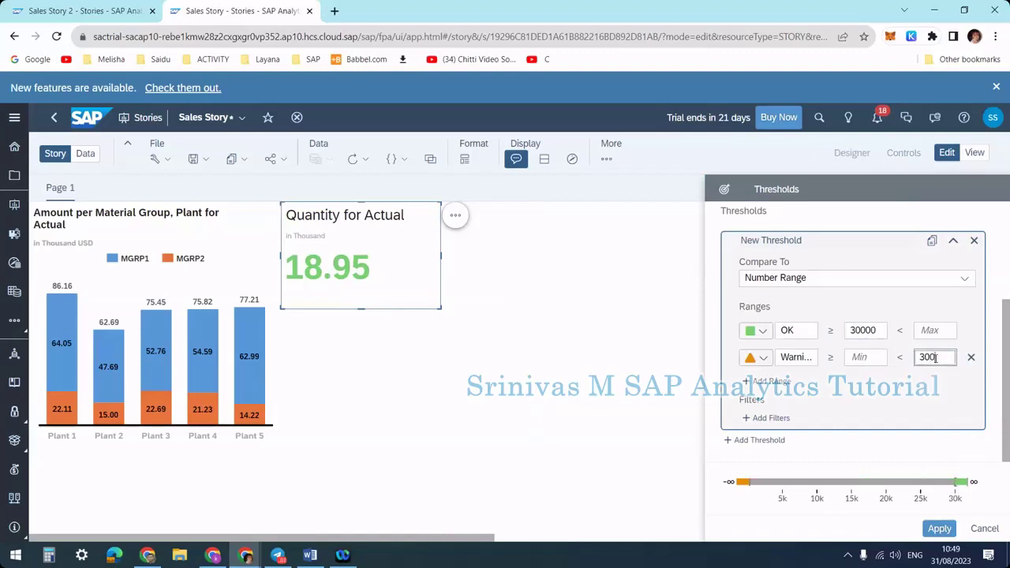
{"action": "left_click", "coordinate": [938, 529]}
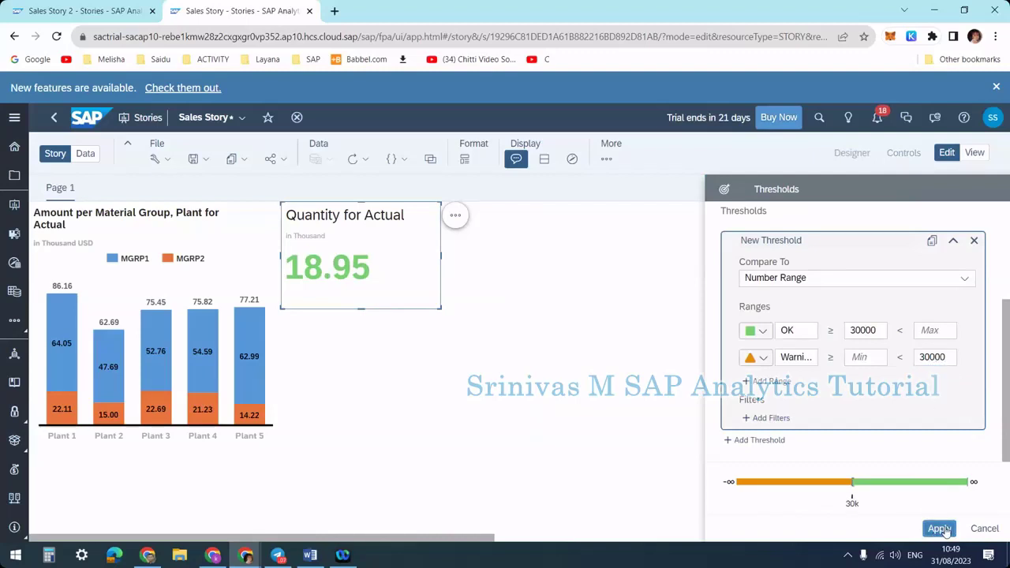